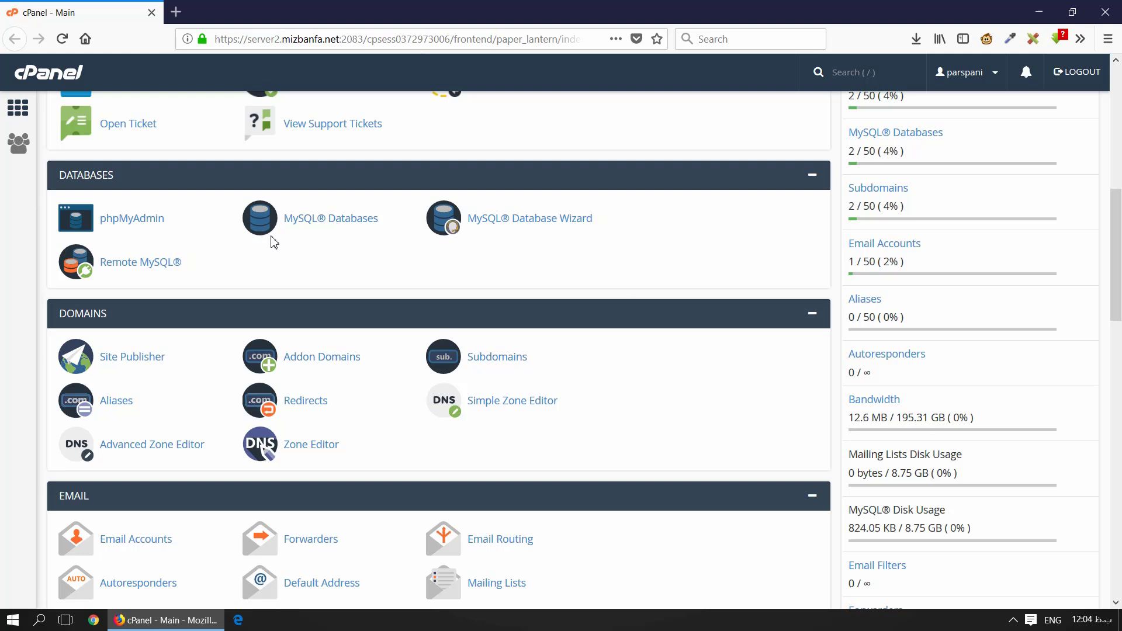
- Open the MySQL Databases page and look over its sections for creating, modifying and listing databases
click(860, 75)
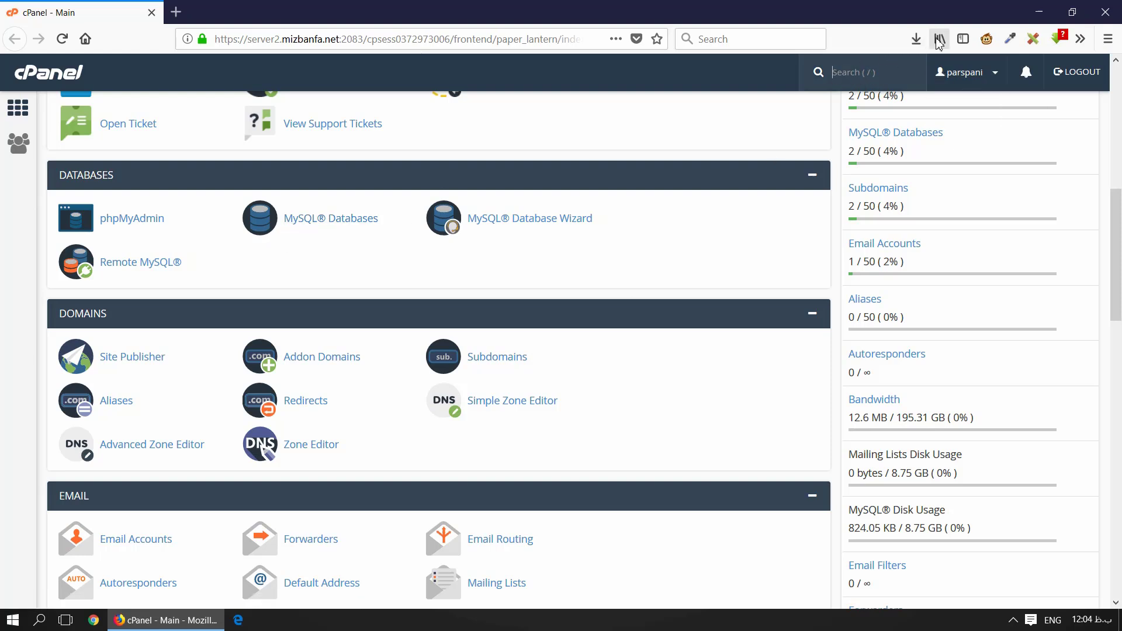
click(295, 229)
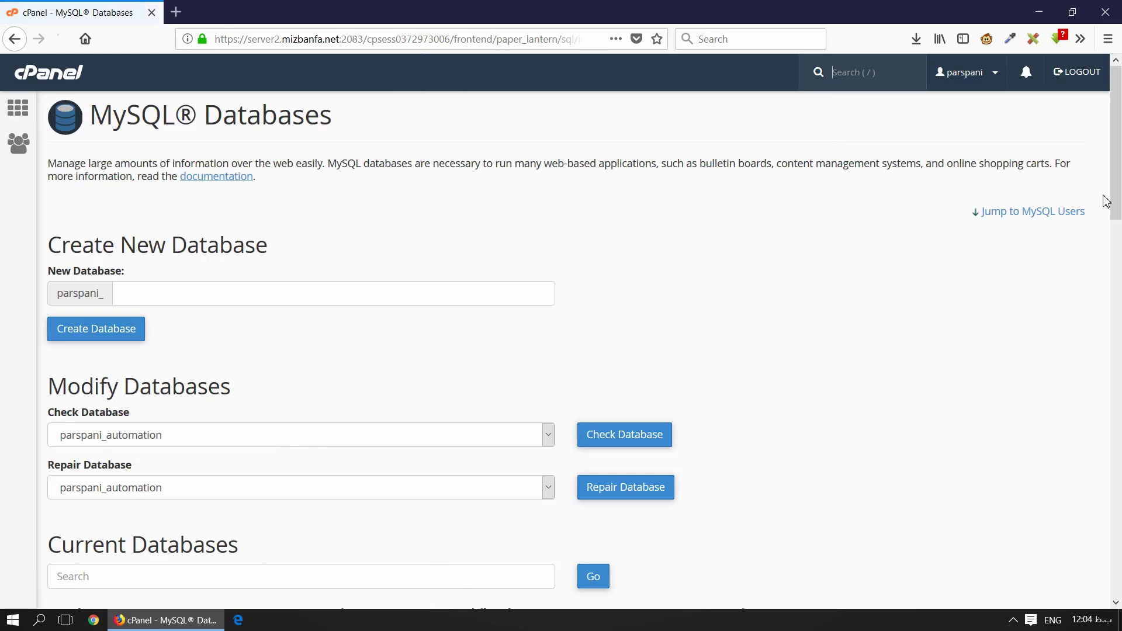
scroll(1106, 200, down, 15)
scroll(1106, 180, up, 8)
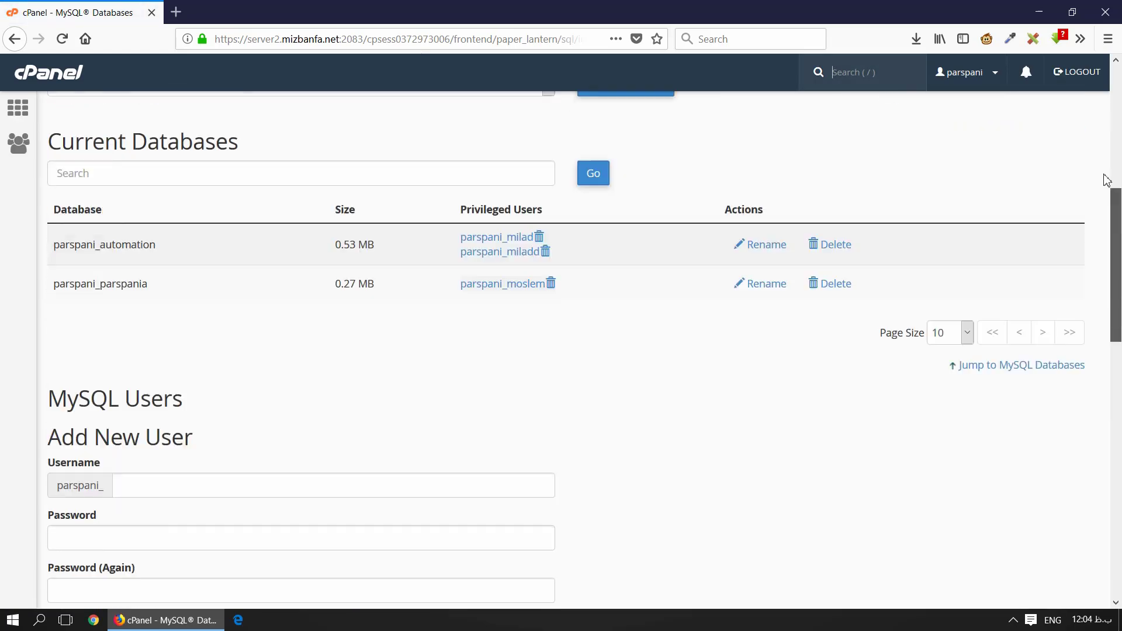
scroll(1106, 180, up, 7)
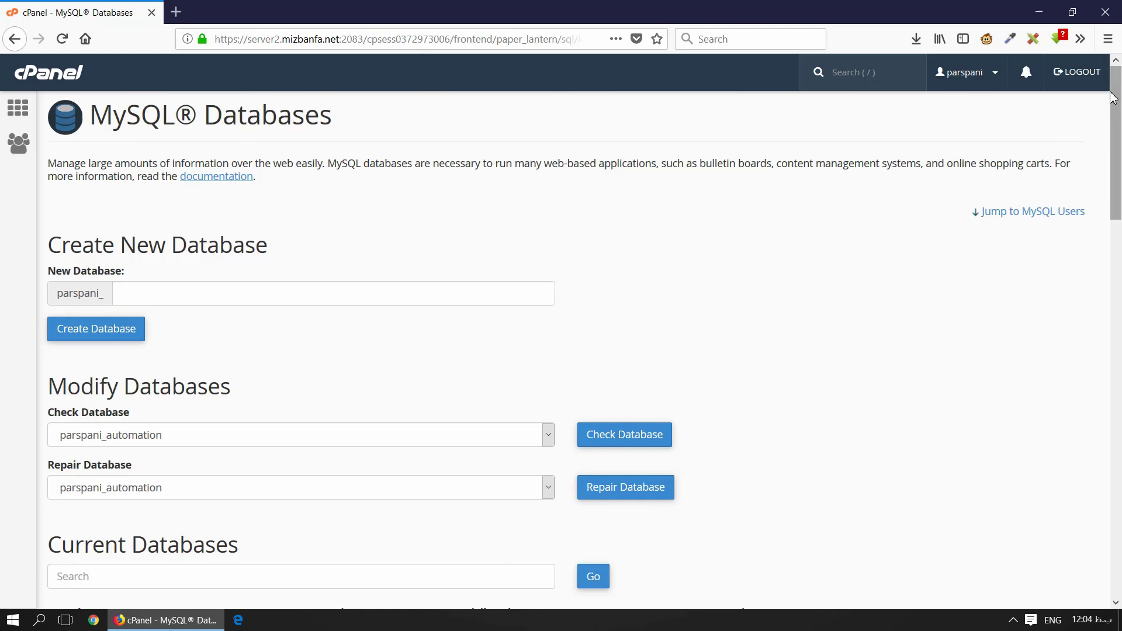
mouse_move(1114, 98)
mouse_down()
mouse_move(1117, 190)
mouse_move(1118, 87)
mouse_move(1119, 117)
mouse_up()
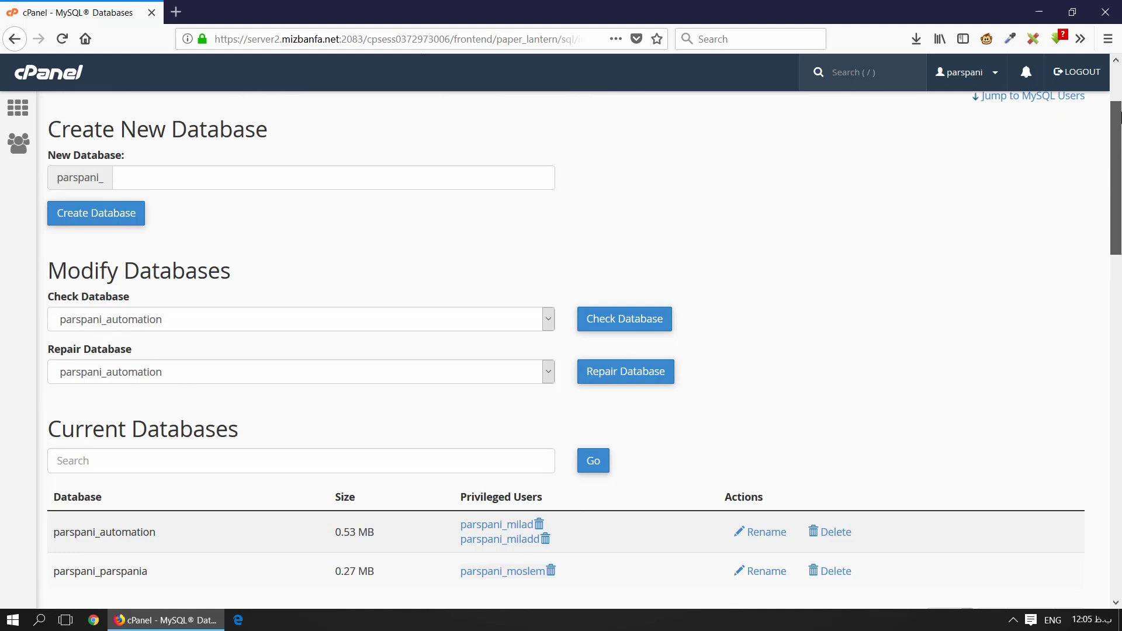
drag(1118, 117, 1119, 82)
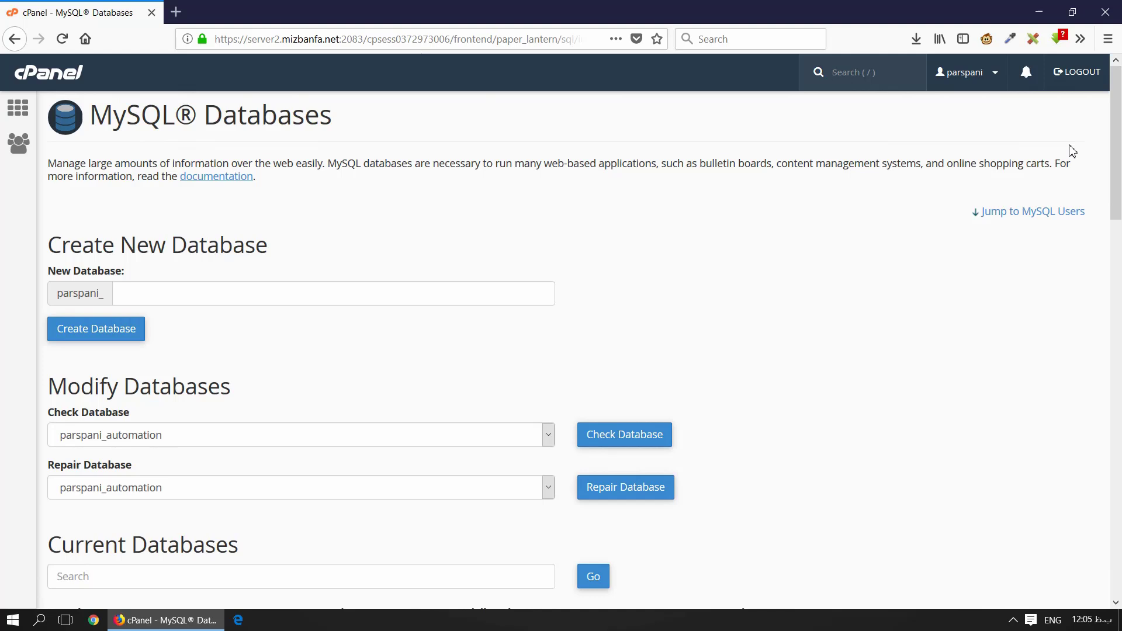
mouse_move(1116, 88)
mouse_down()
mouse_move(1119, 482)
mouse_move(1115, 88)
mouse_up()
- Examine the database name prefix, the check and repair options, the current databases, and the sections for adding, assigning and managing users
drag(57, 292, 103, 292)
click(130, 284)
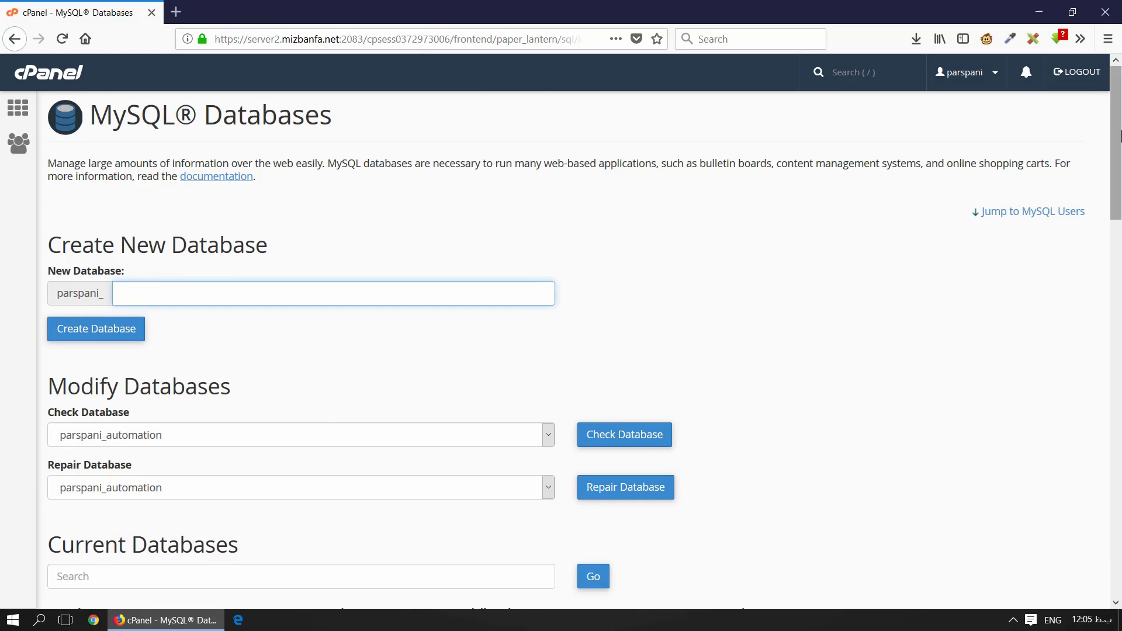
drag(1117, 120, 1118, 185)
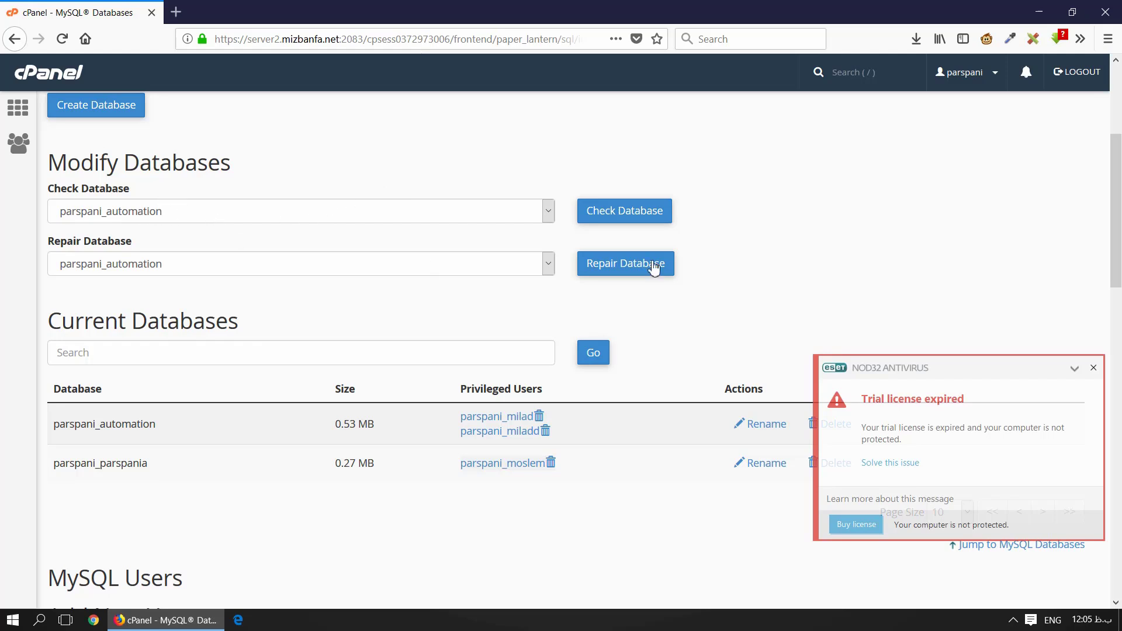
drag(1116, 260, 1118, 322)
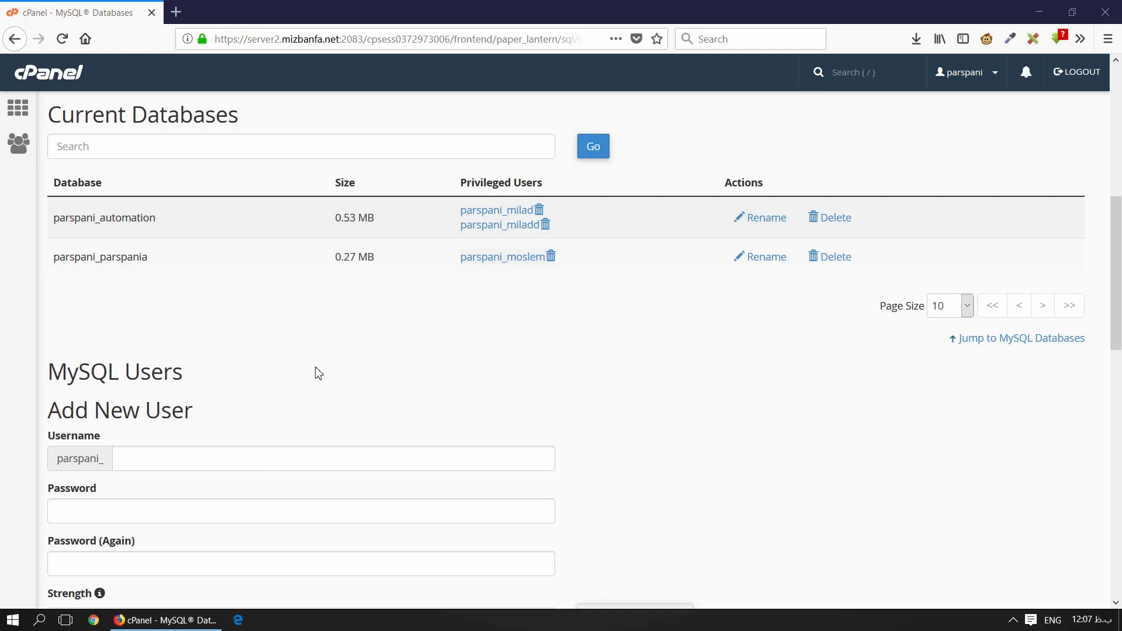
scroll(1119, 193, down, 5)
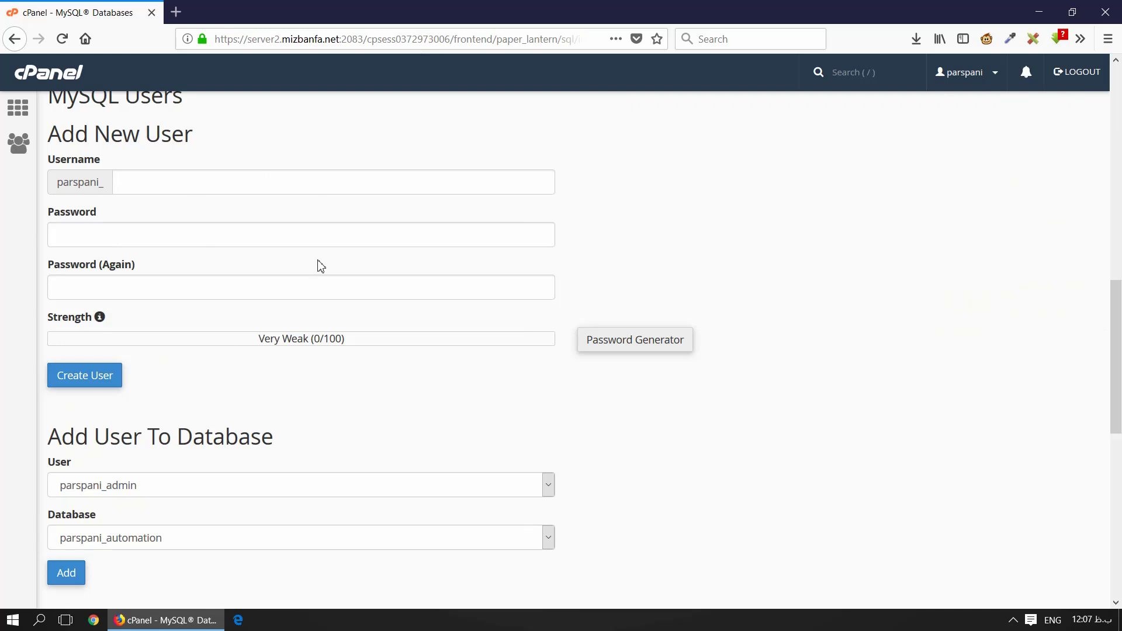
double_click(78, 180)
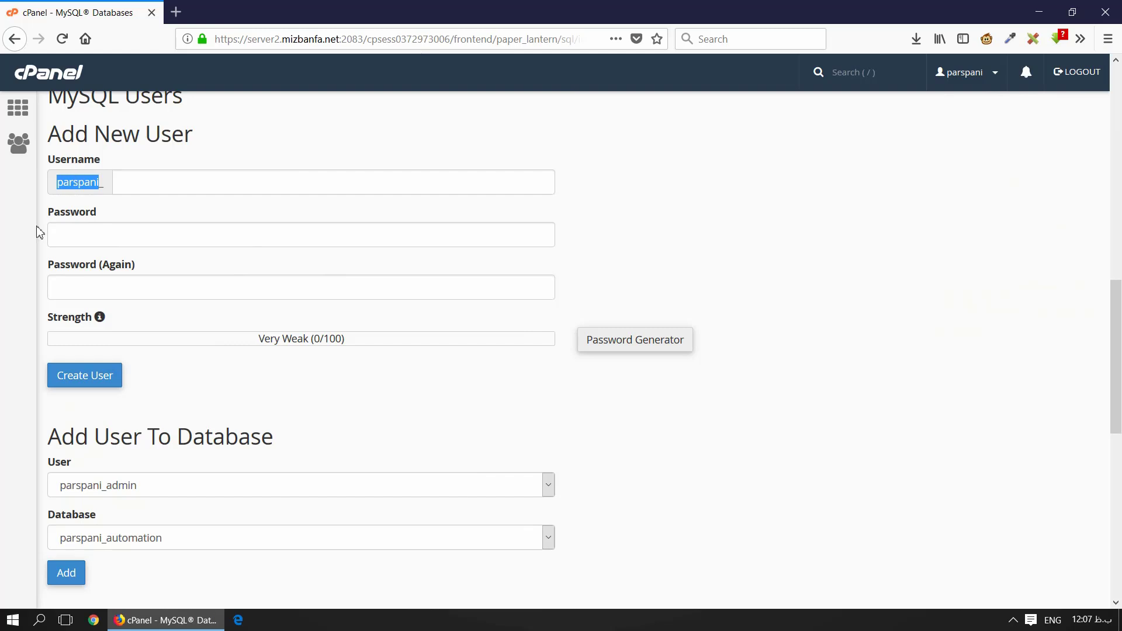
scroll(1119, 342, down, 3)
scroll(641, 303, up, 3)
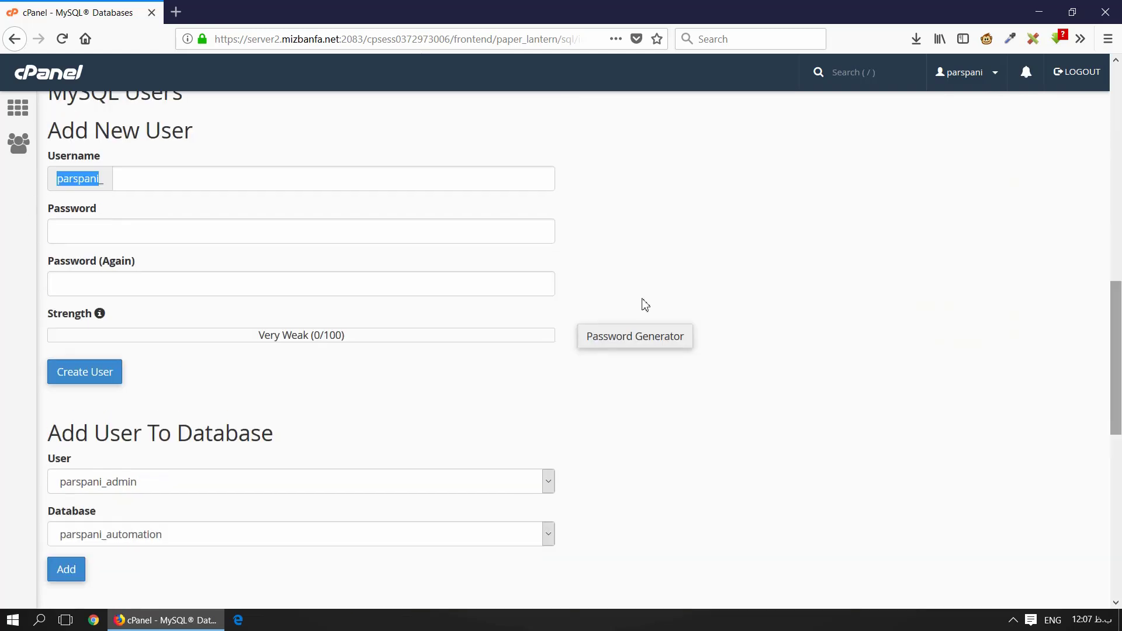
scroll(1119, 330, down, 4)
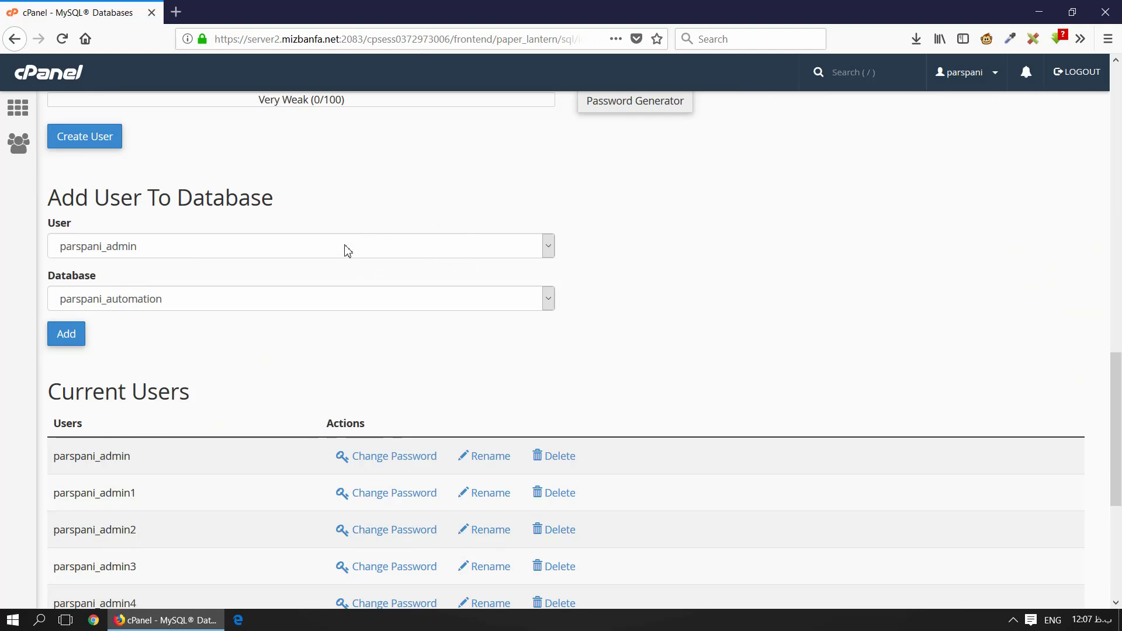
scroll(1120, 350, down, 3)
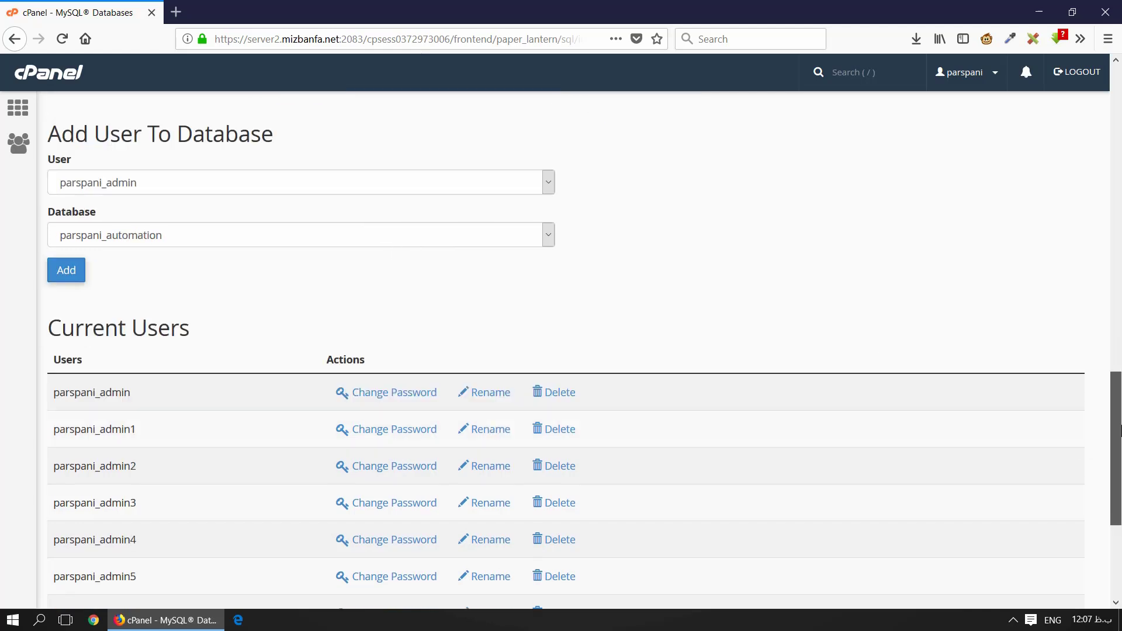
scroll(1120, 456, down, 2)
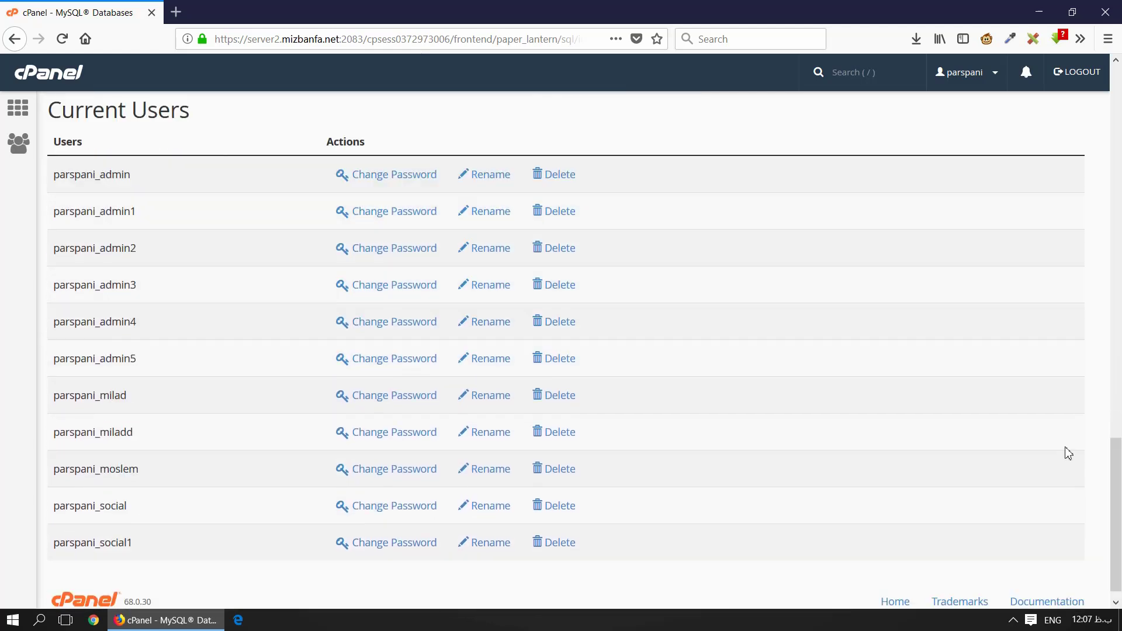
drag(1119, 526, 1116, 229)
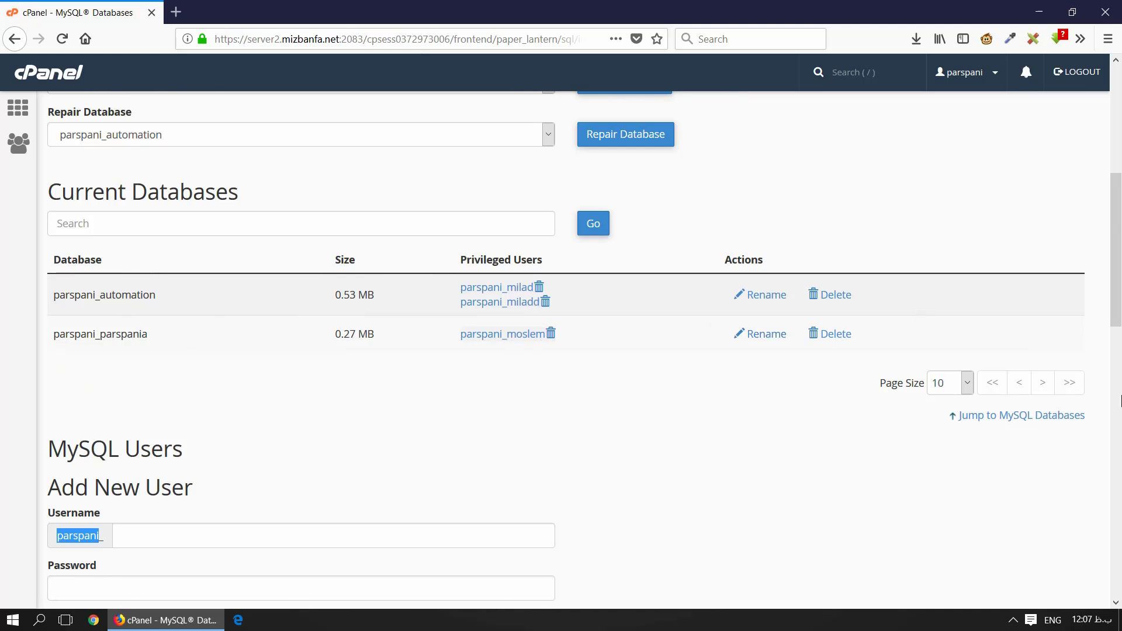
- Create a new database named test under the account prefix and return to the database overview
drag(1116, 245, 1120, 138)
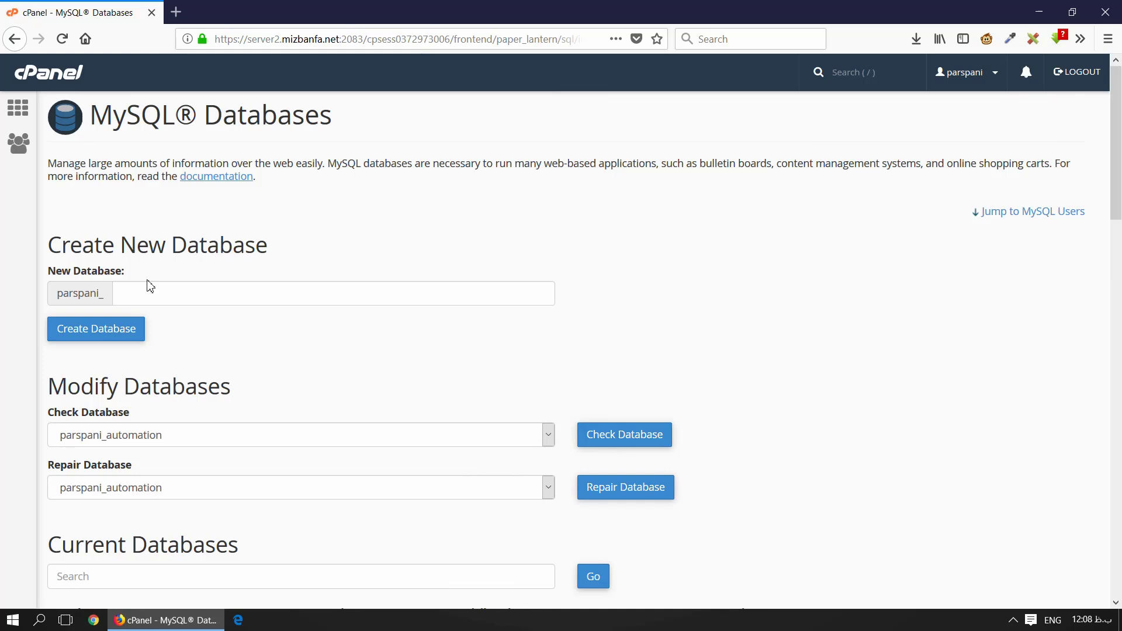
click(149, 296)
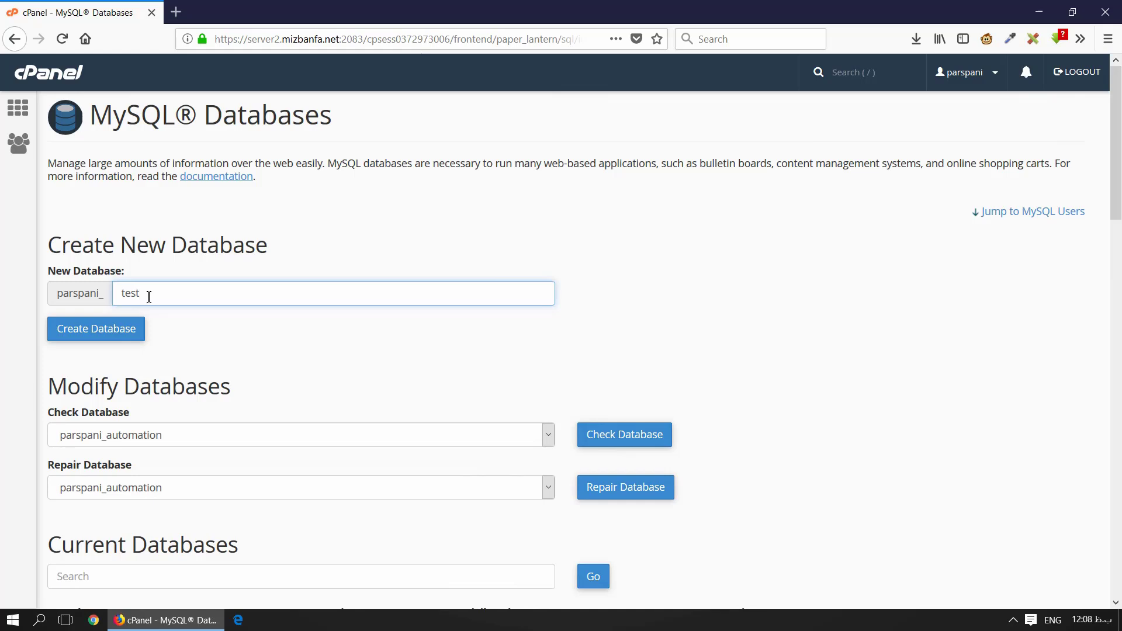
click(122, 335)
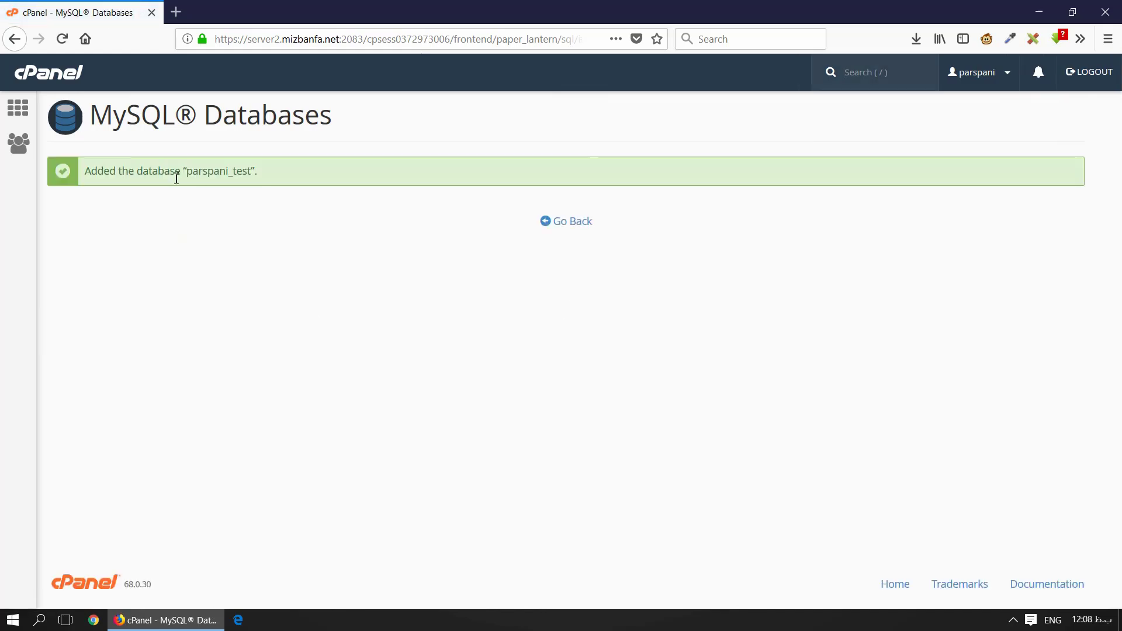
drag(279, 173, 46, 172)
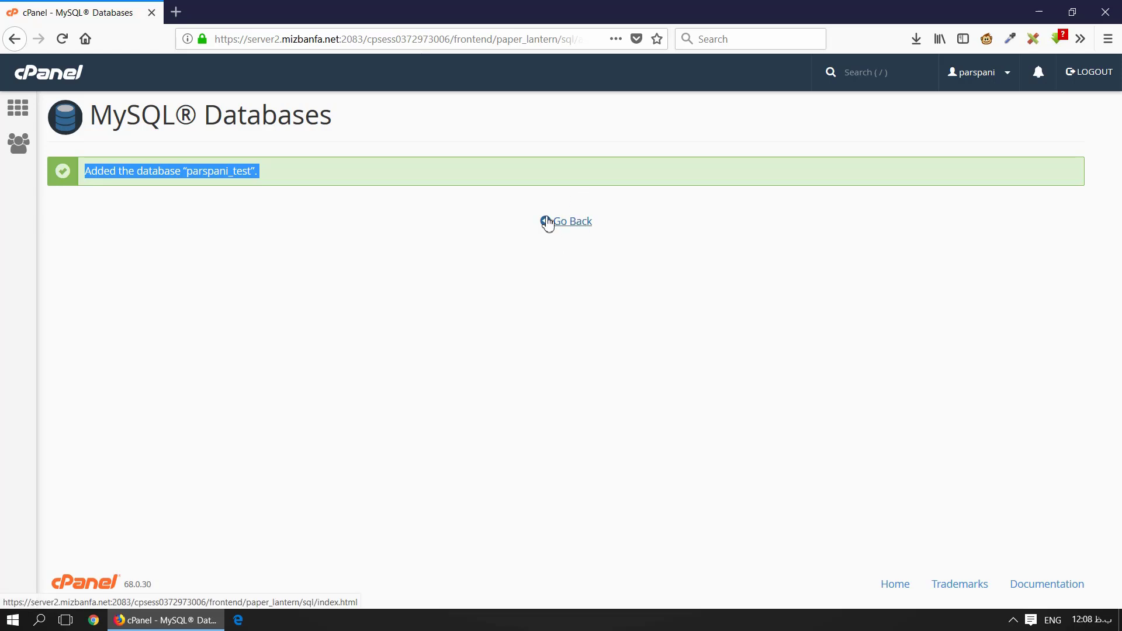
click(587, 229)
- Run a database check on parspani_test and return to the database overview
drag(1117, 87, 1119, 160)
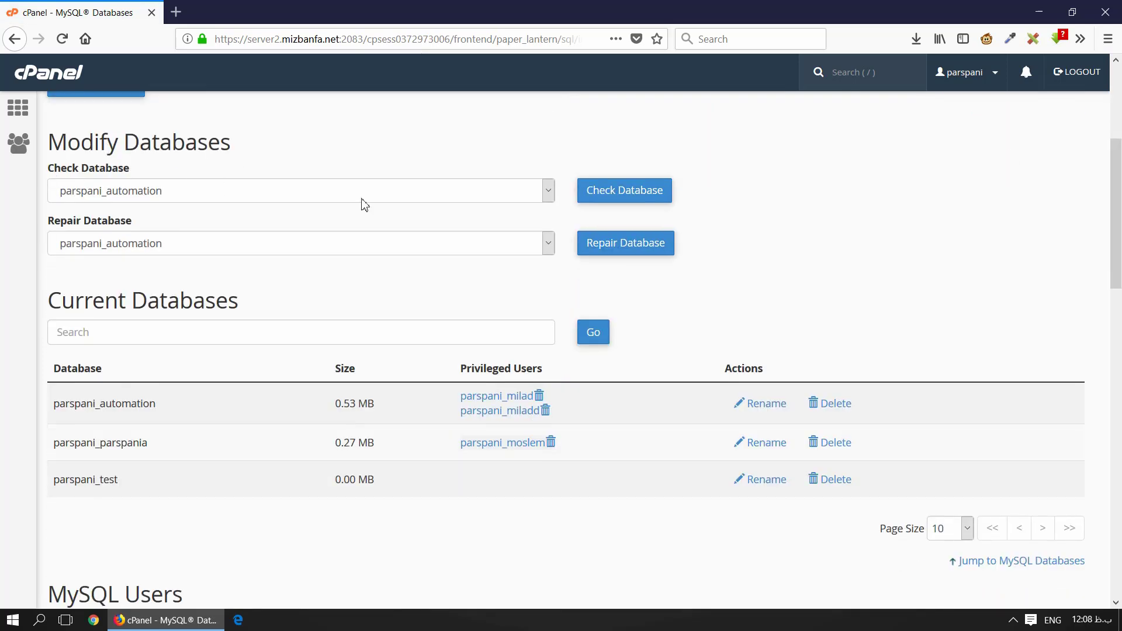
click(434, 202)
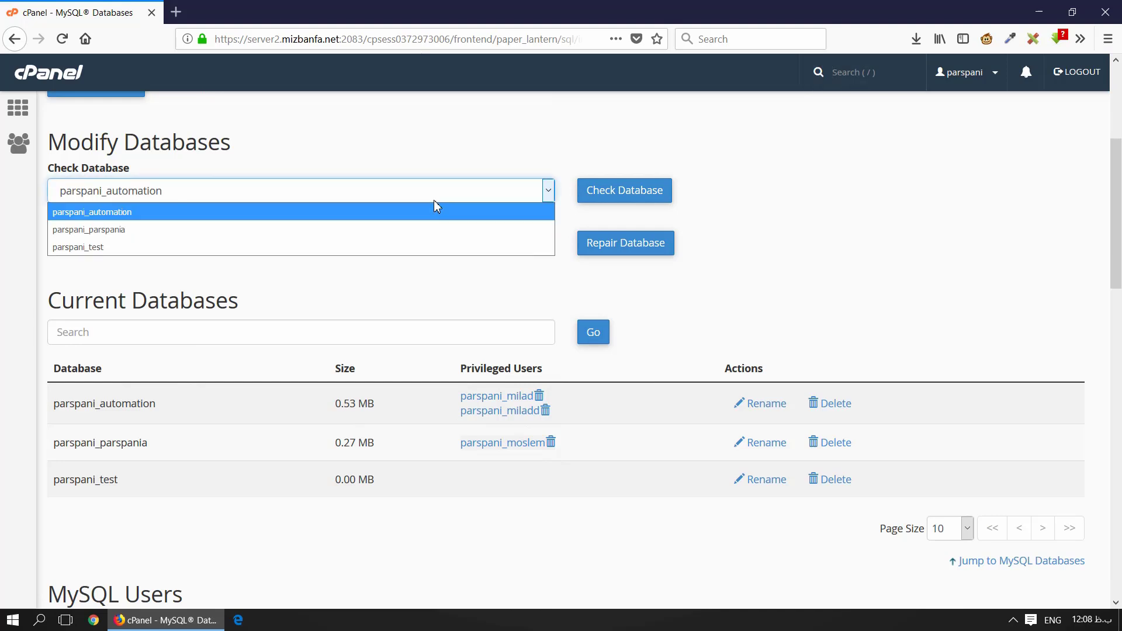
click(281, 240)
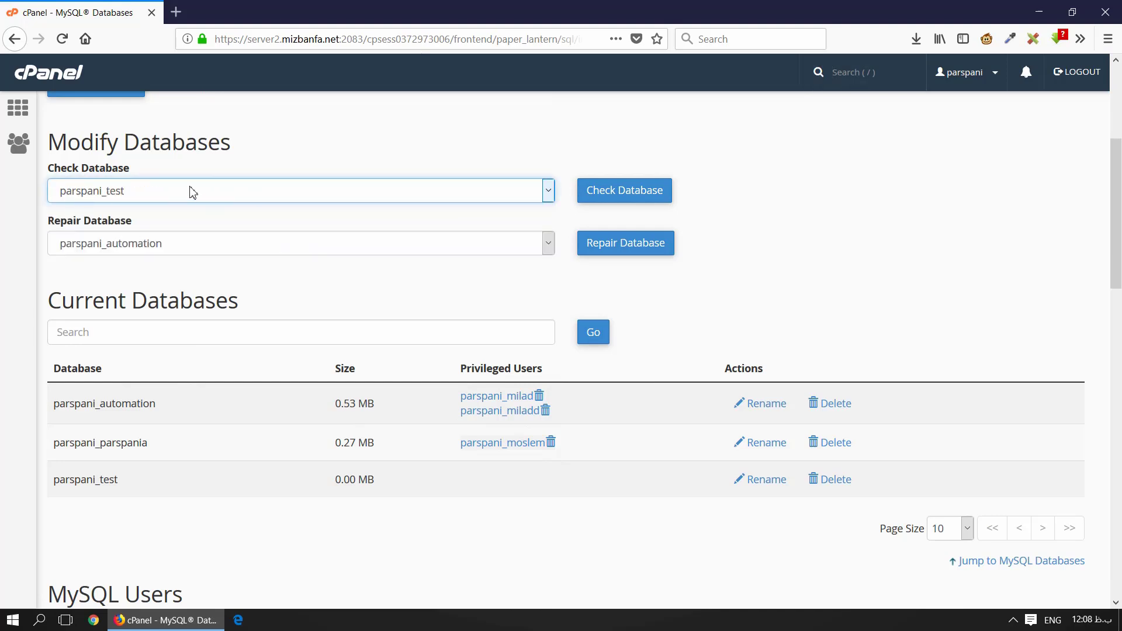
click(606, 198)
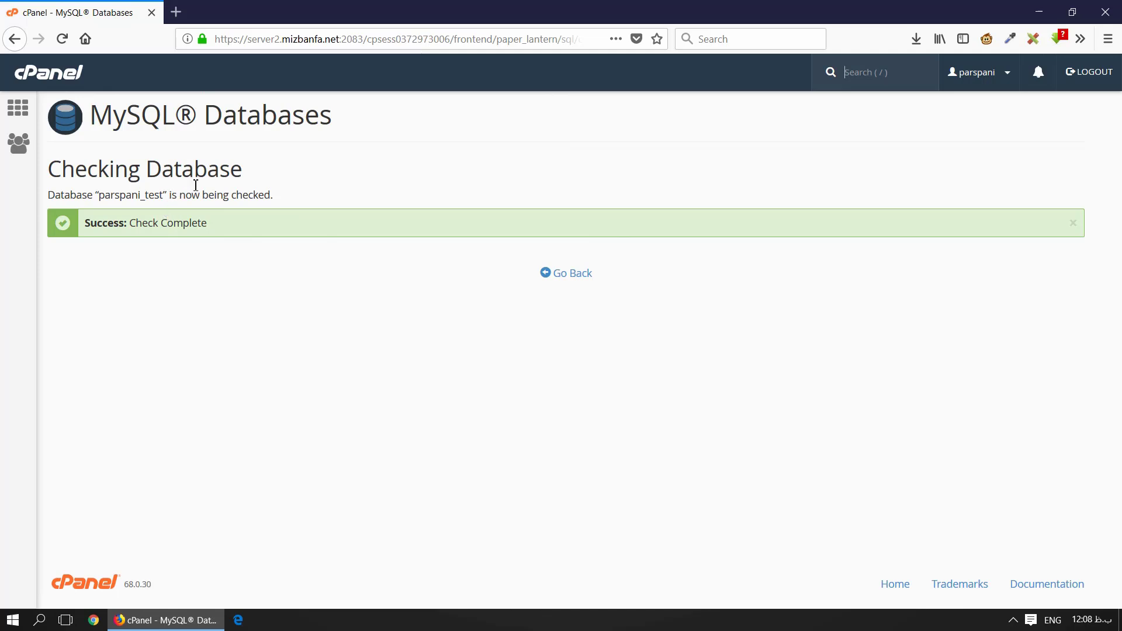
click(586, 274)
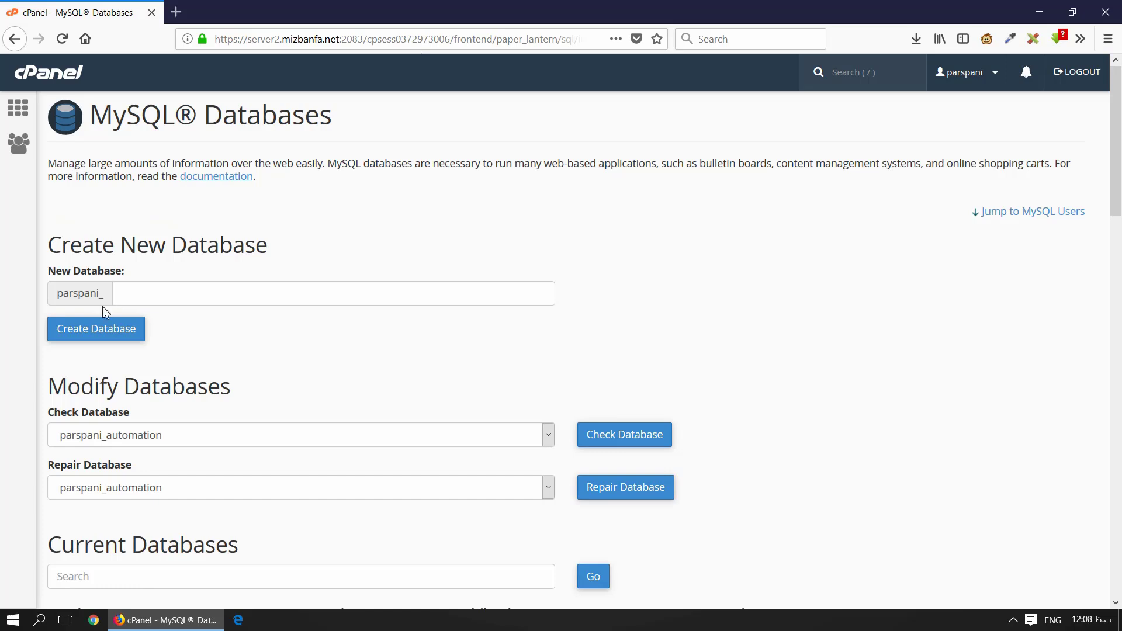
- Run a database check on parspani_automation, review the status of its tables and return to the overview
click(215, 444)
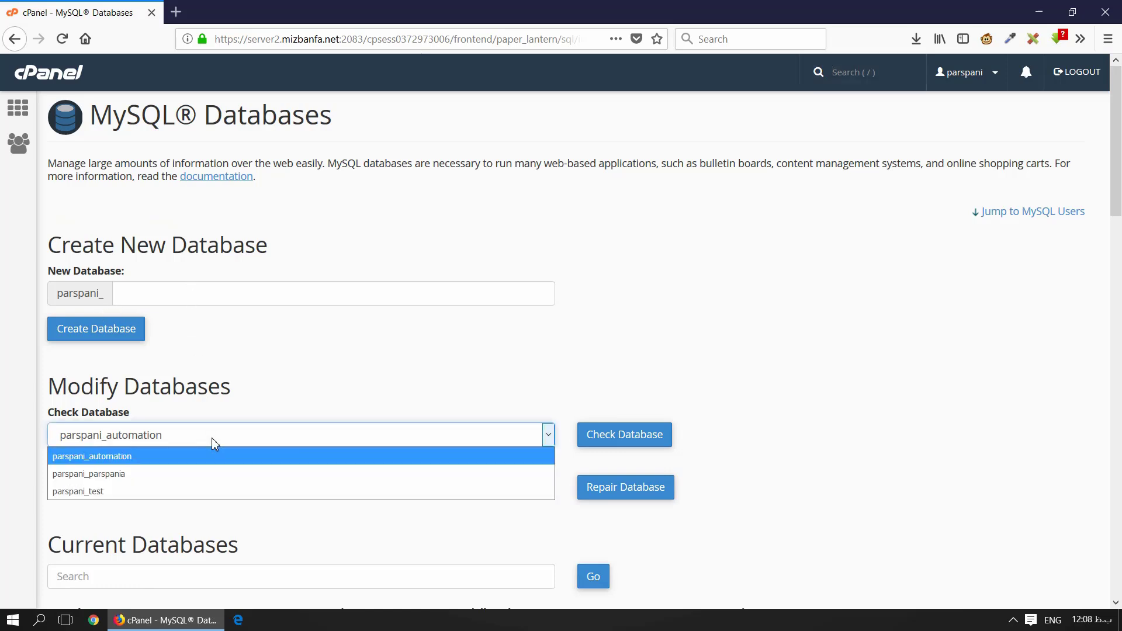
click(151, 462)
click(643, 436)
drag(1119, 132, 1108, 189)
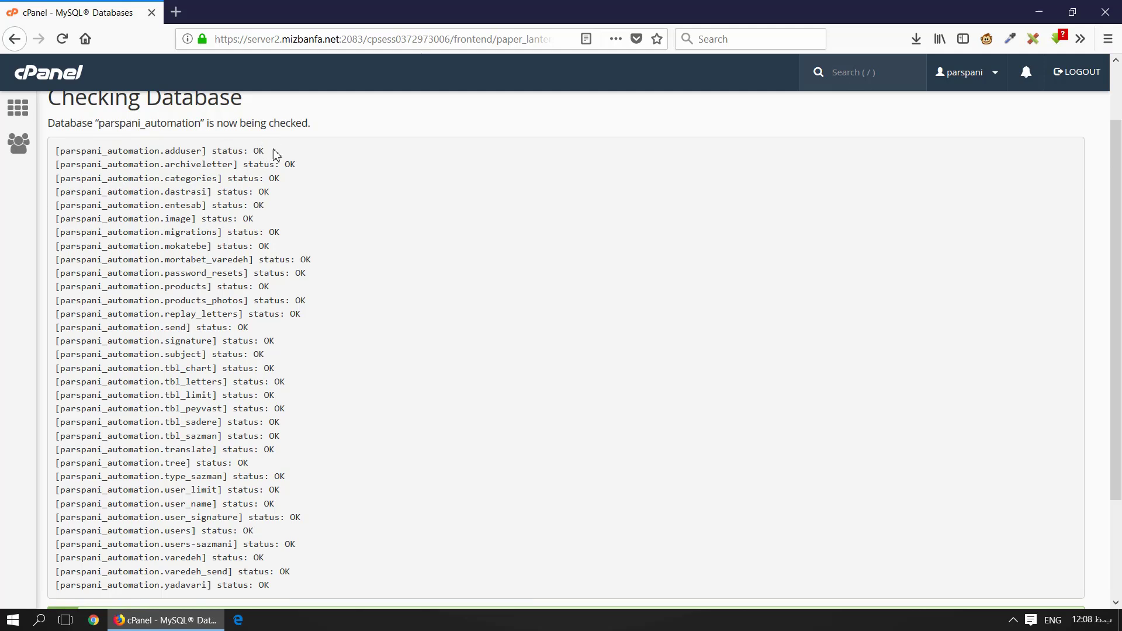
mouse_move(1116, 304)
mouse_down()
mouse_move(1120, 367)
mouse_move(1119, 275)
mouse_up()
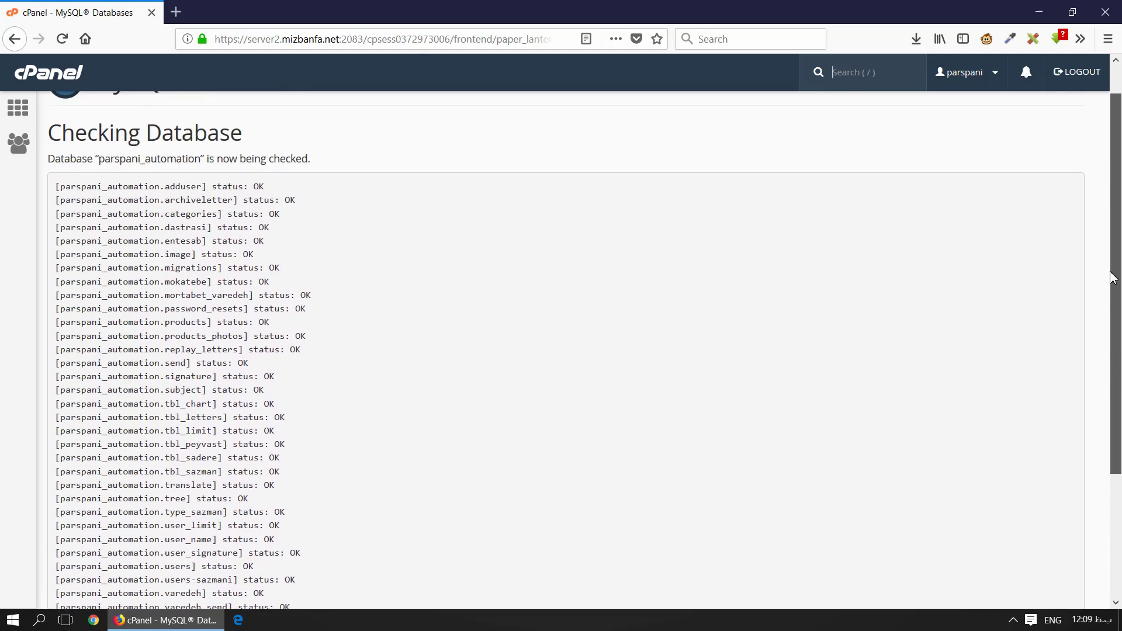
drag(249, 190, 263, 191)
click(233, 218)
drag(1116, 281, 1116, 328)
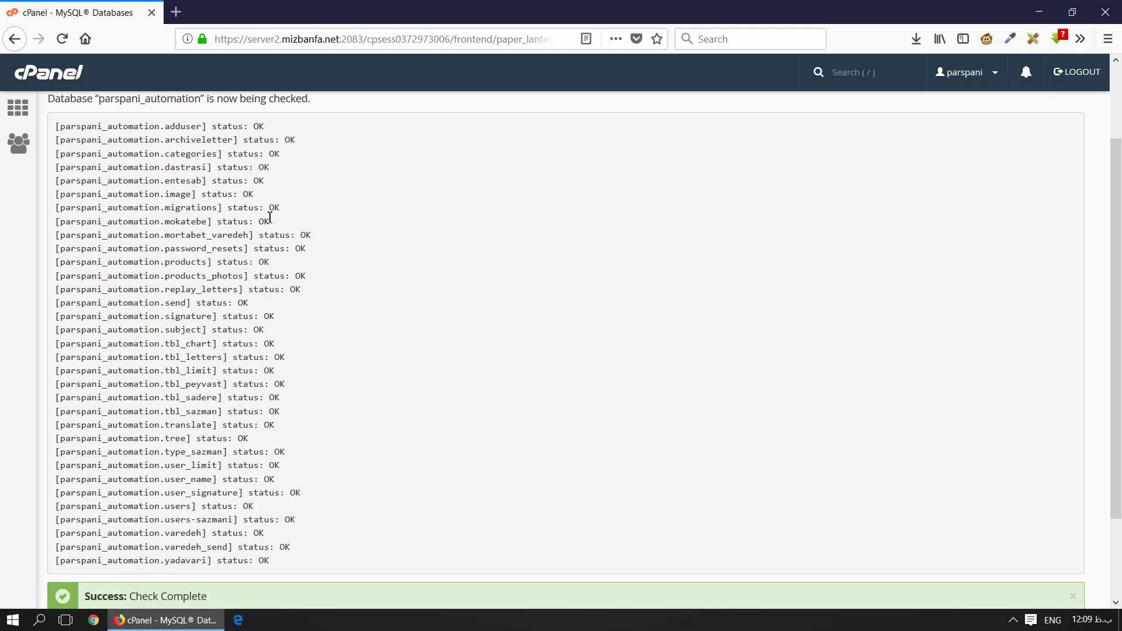
drag(1116, 284, 1120, 361)
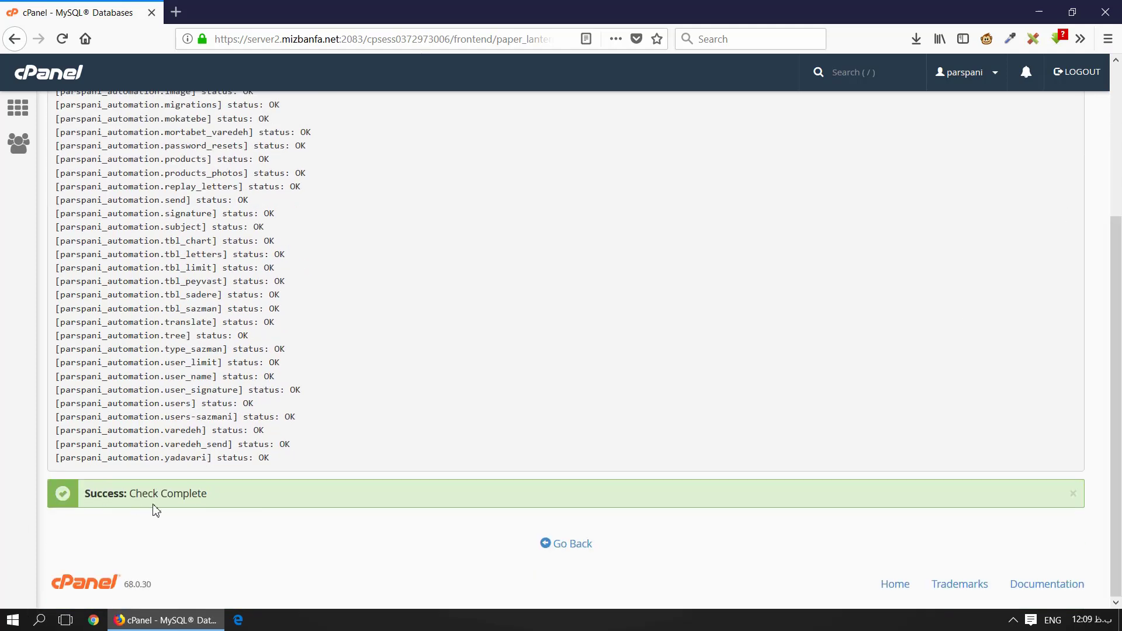
click(572, 543)
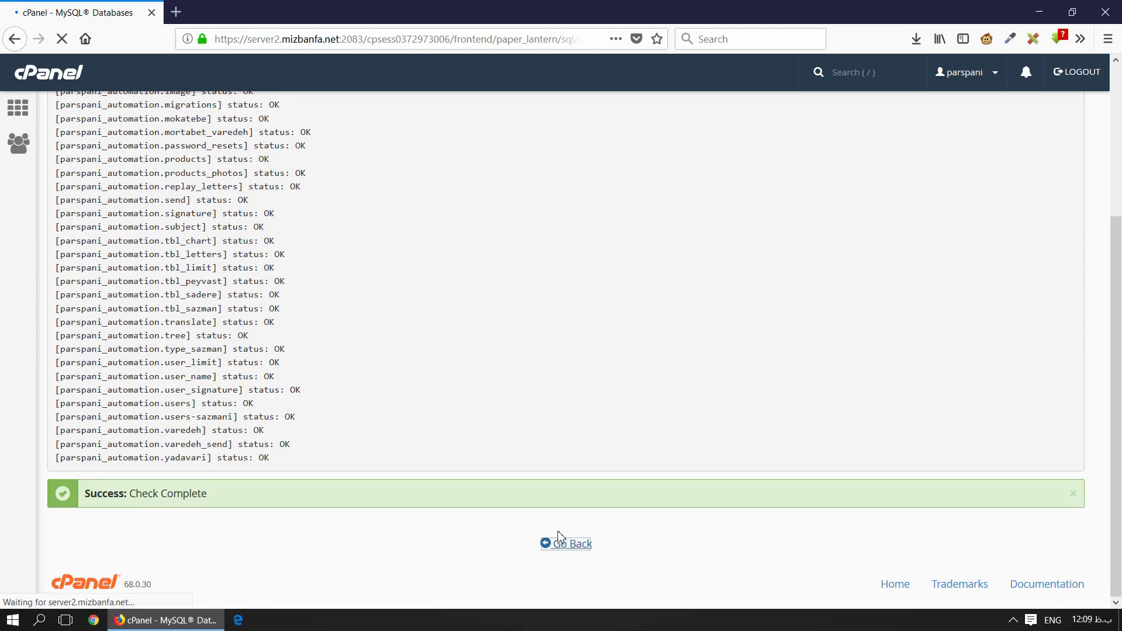
- Run a repair on the parspani_automation database
drag(1119, 118, 1119, 184)
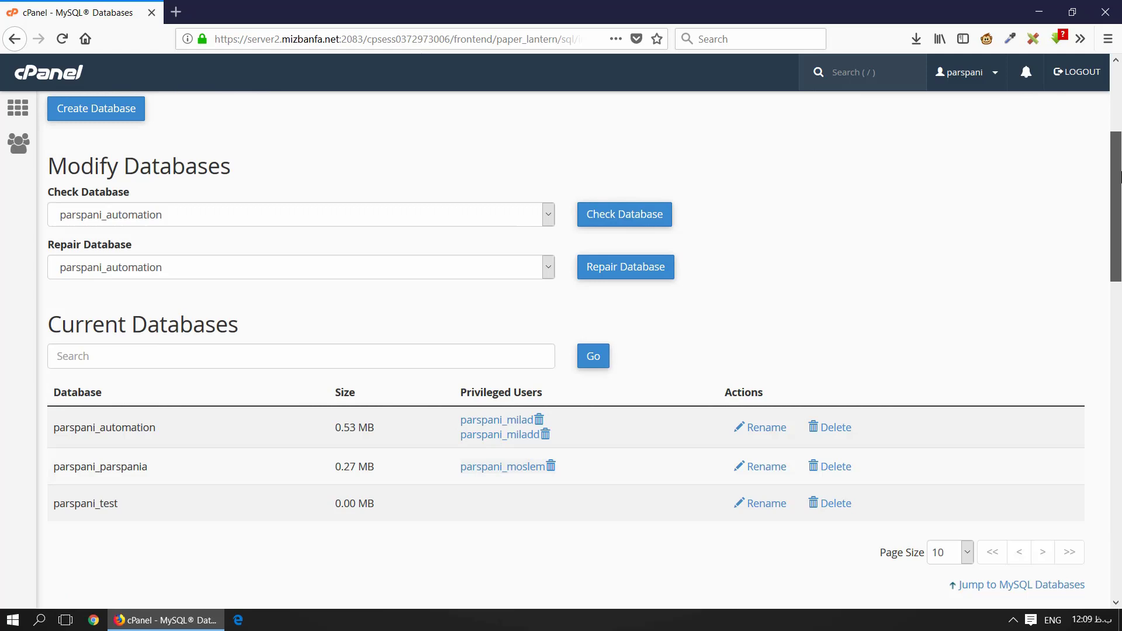
click(296, 272)
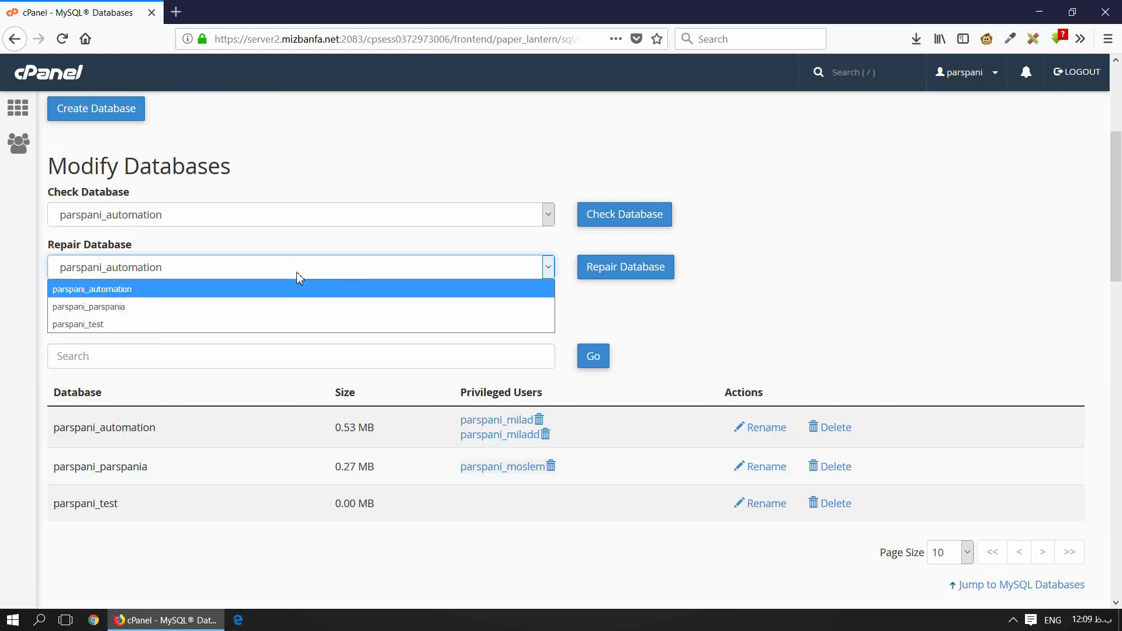
click(252, 289)
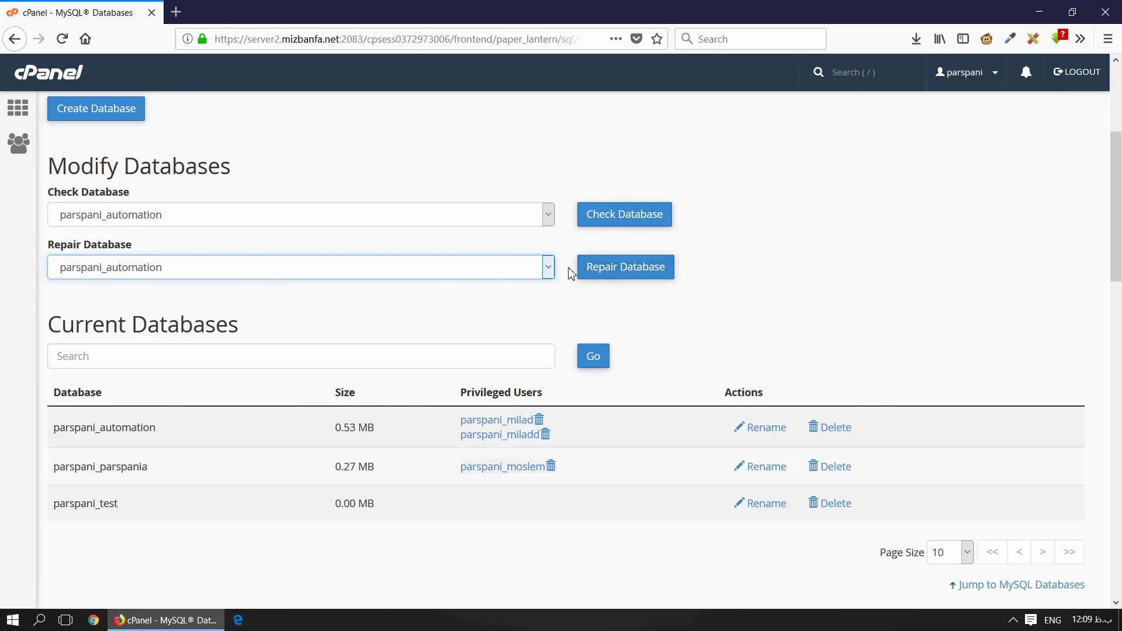
click(659, 274)
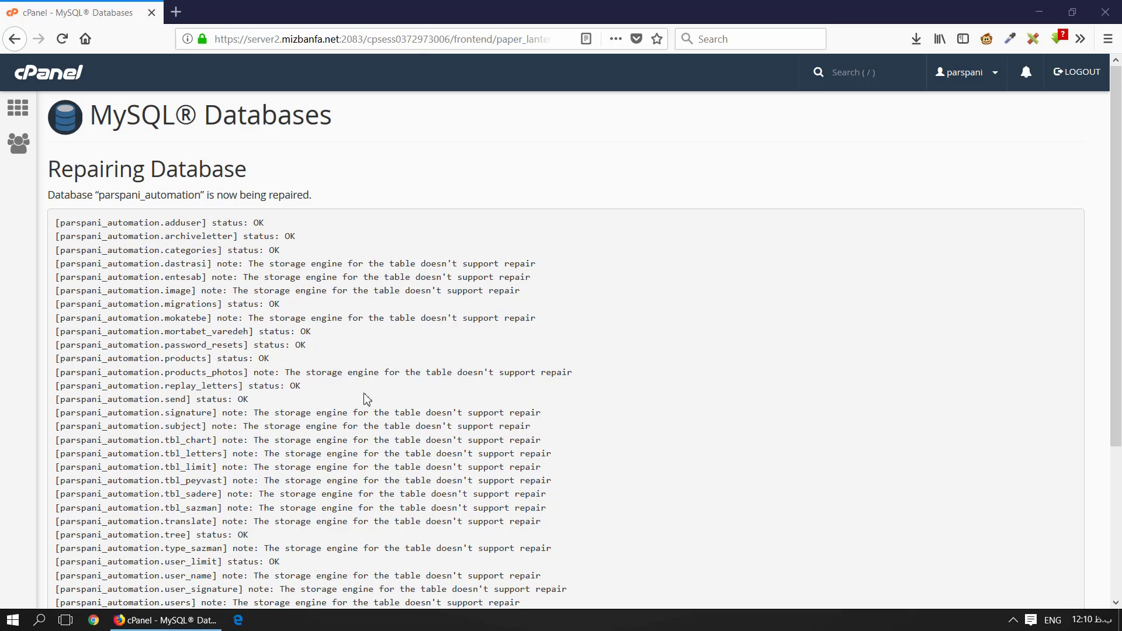
- Review the repair results for the parspani_automation tables and return to the database overview
click(1119, 452)
scroll(1119, 453, up, 3)
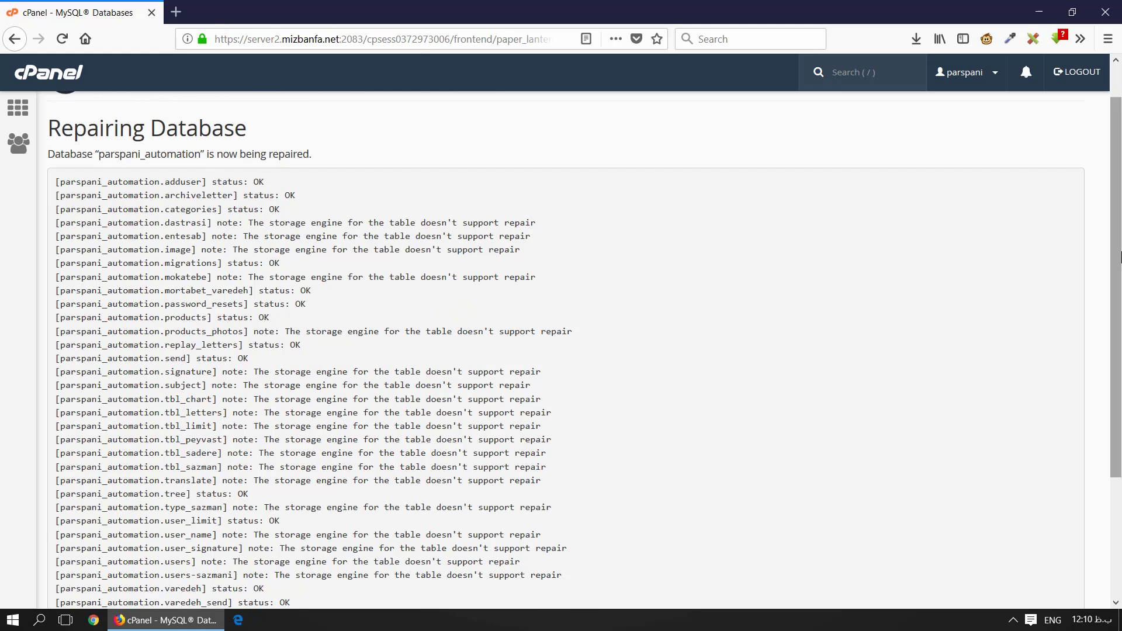
scroll(1119, 459, down, 5)
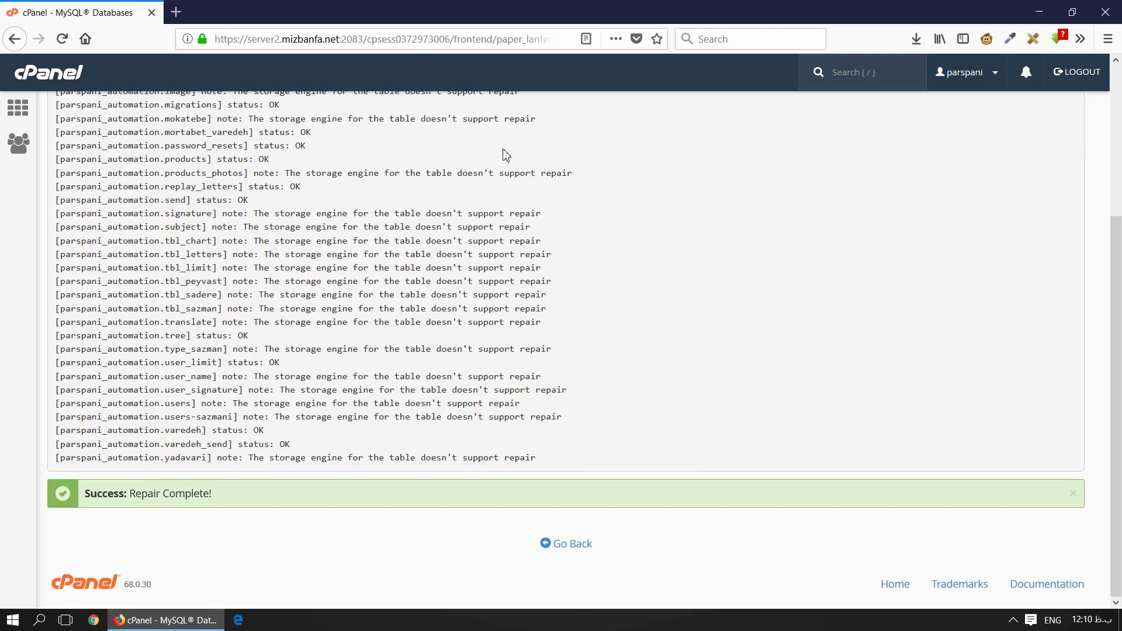
click(582, 544)
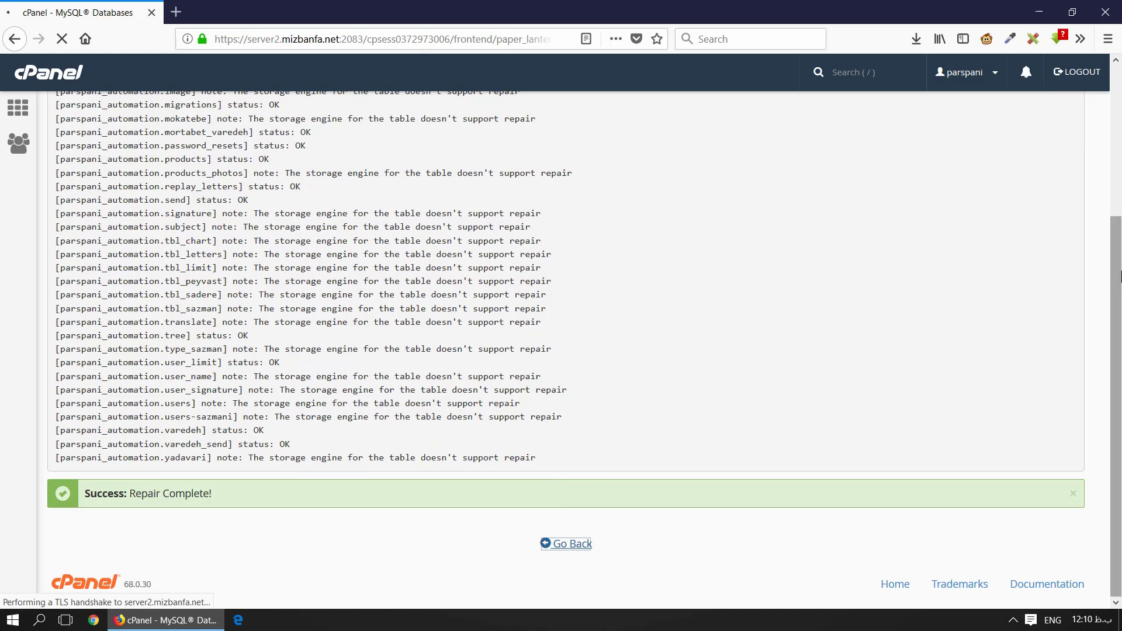
scroll(1118, 275, down, 3)
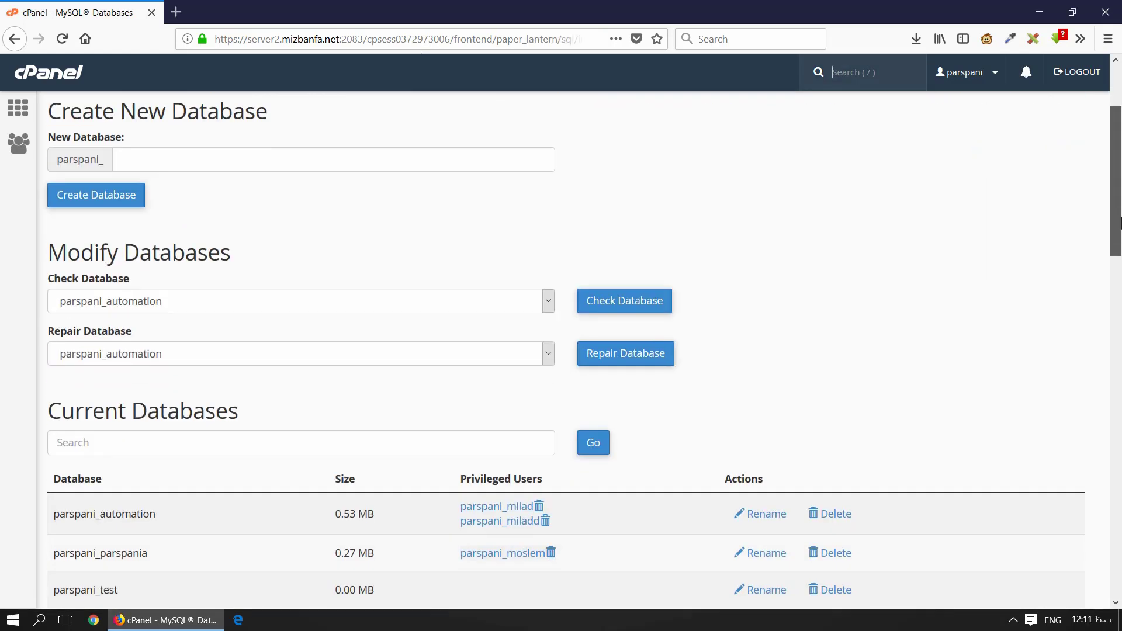
scroll(1116, 206, up, 3)
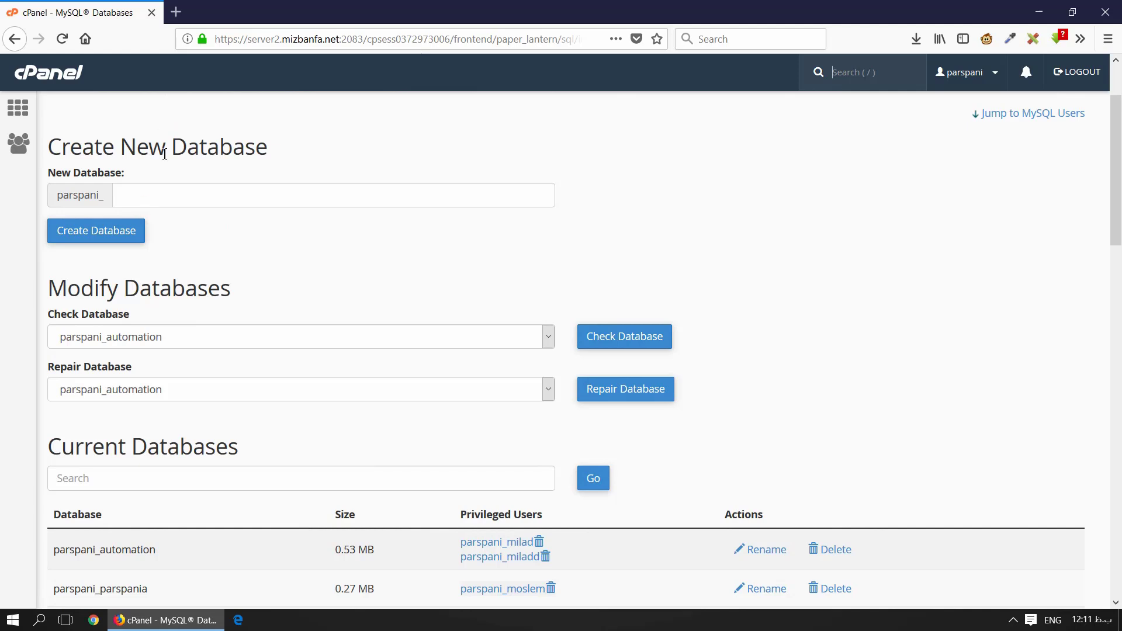
drag(273, 152, 52, 158)
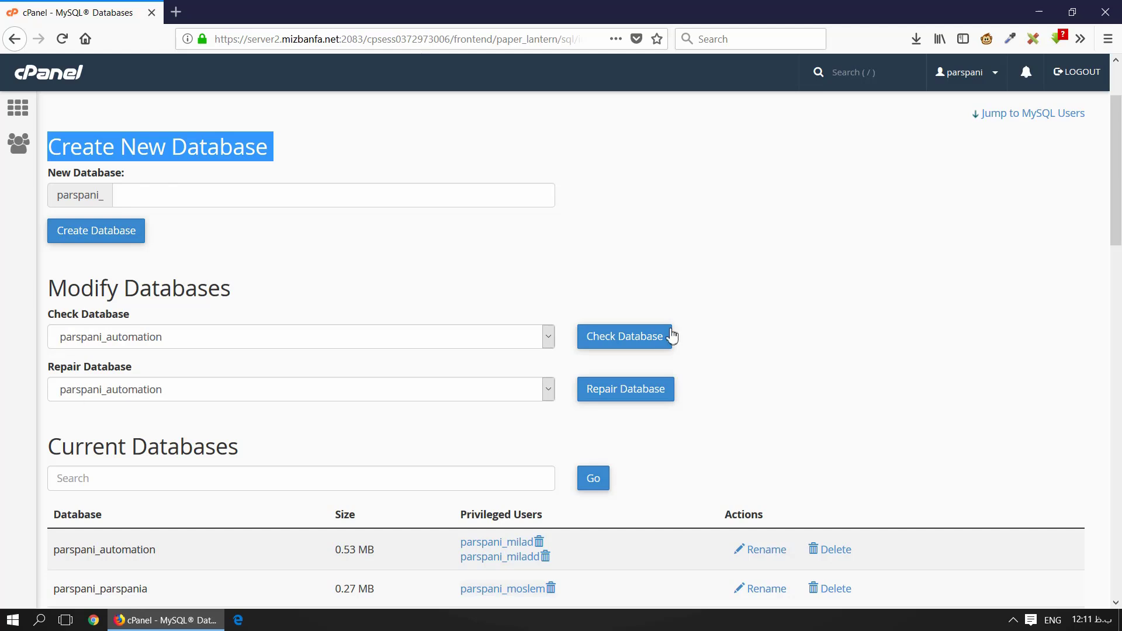
- Open the rename dialog for the parspani_automation database and close it without changing the name
scroll(1119, 219, down, 3)
scroll(1119, 219, down, 3)
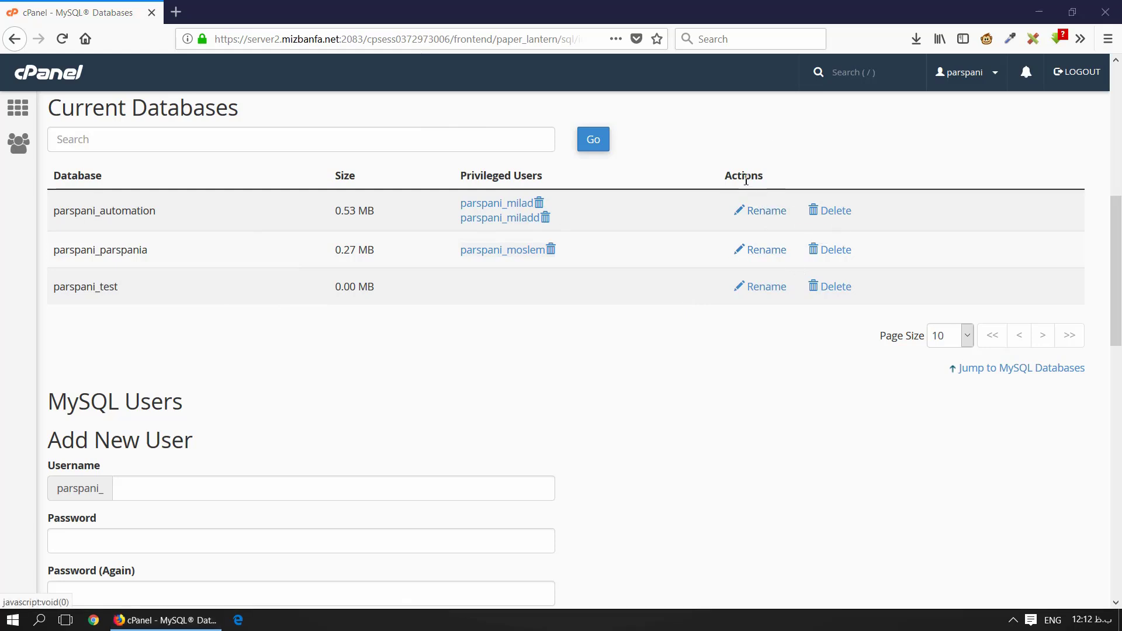
click(777, 211)
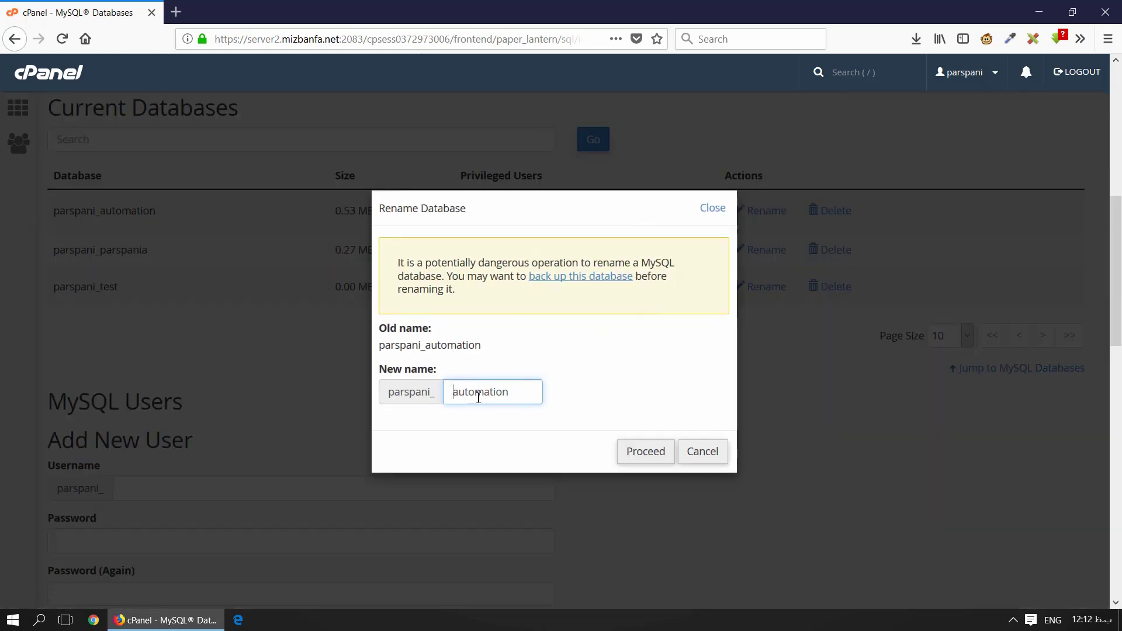
click(777, 345)
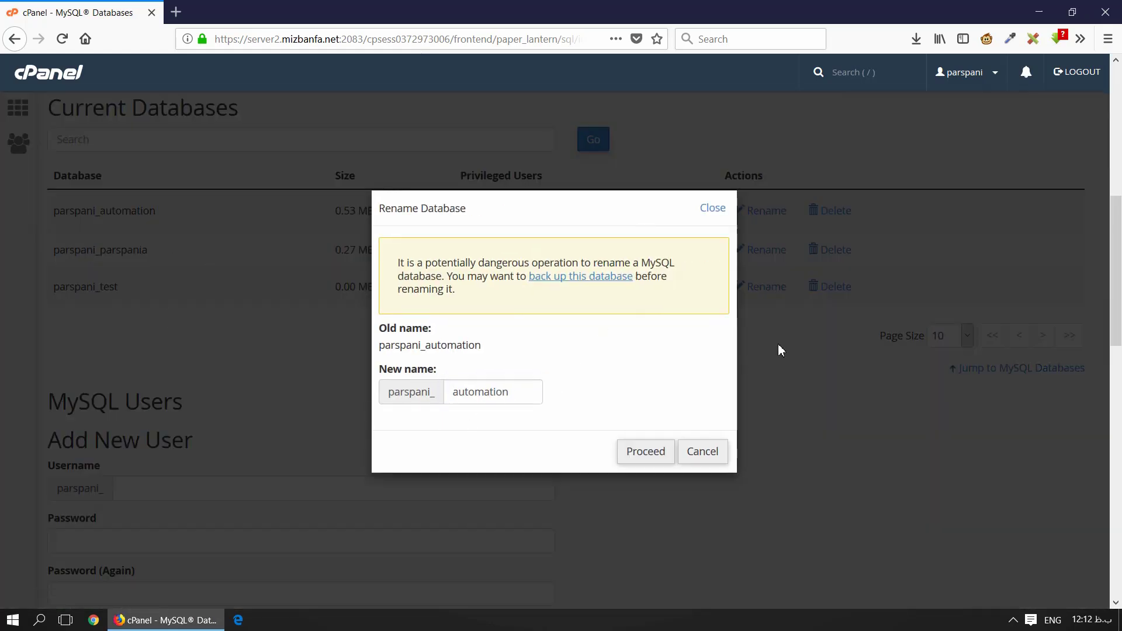
click(714, 211)
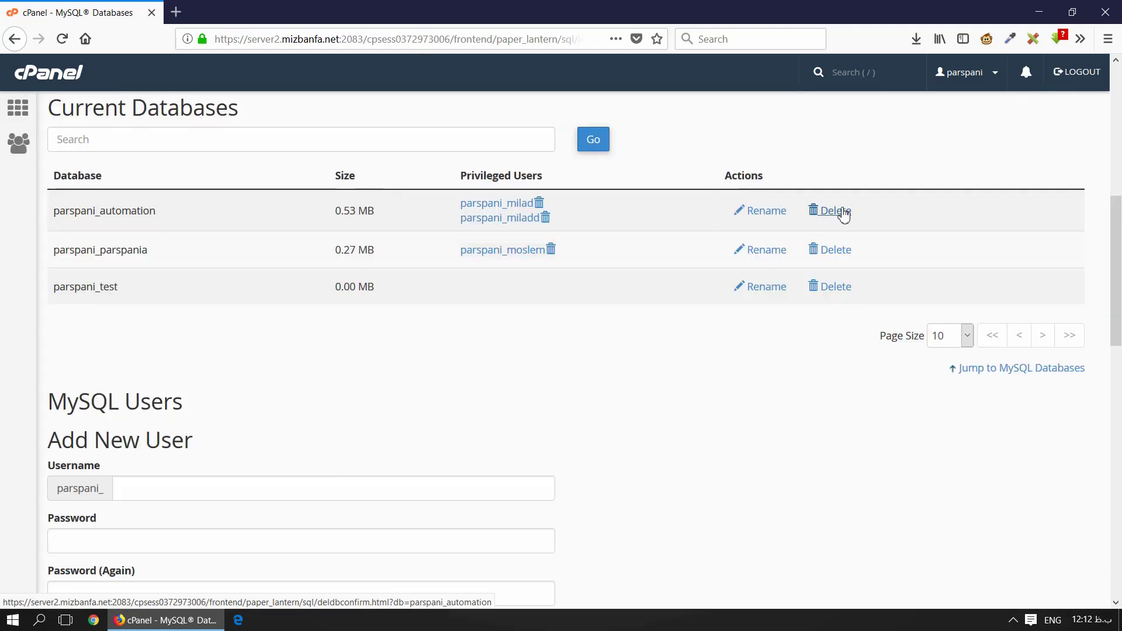
- Rename the parspani_test database to parspani_test1
click(768, 287)
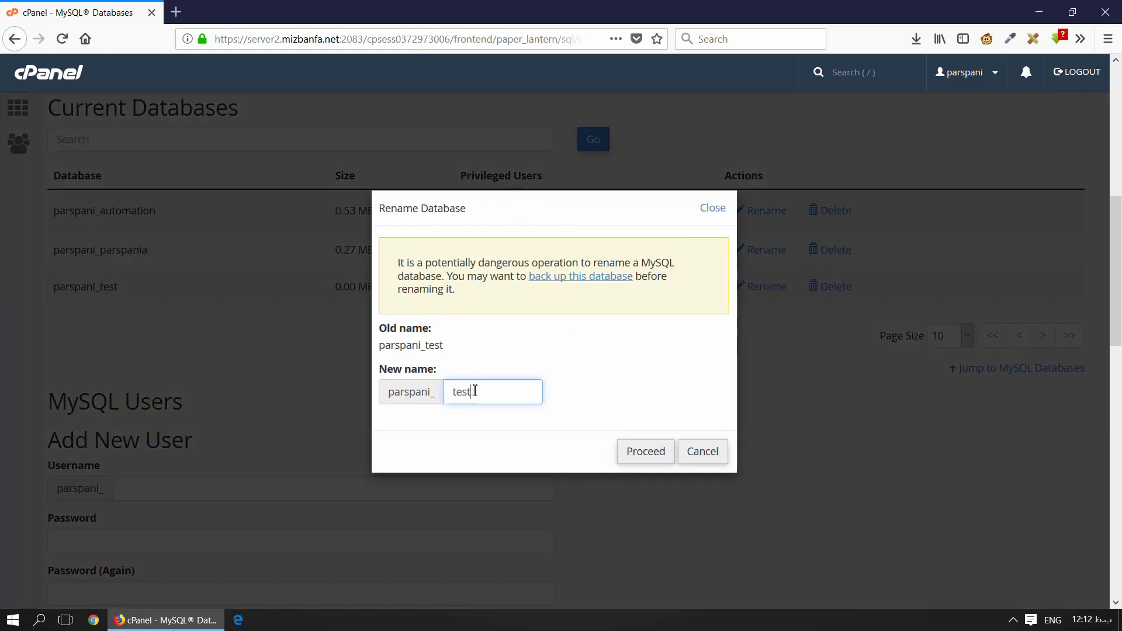
text(1)
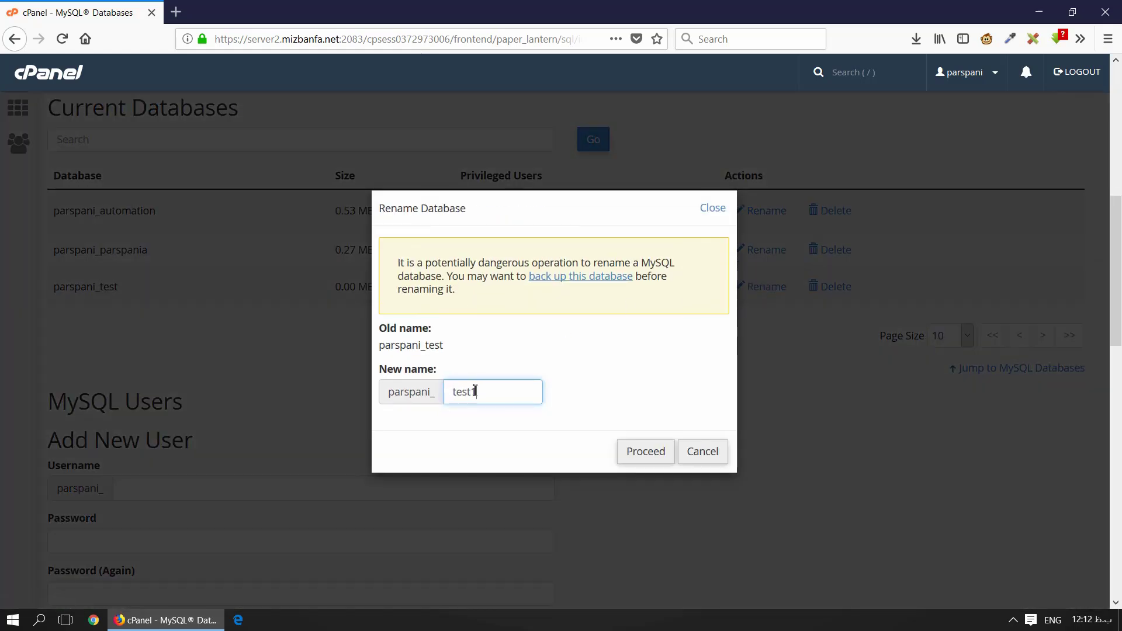
click(666, 455)
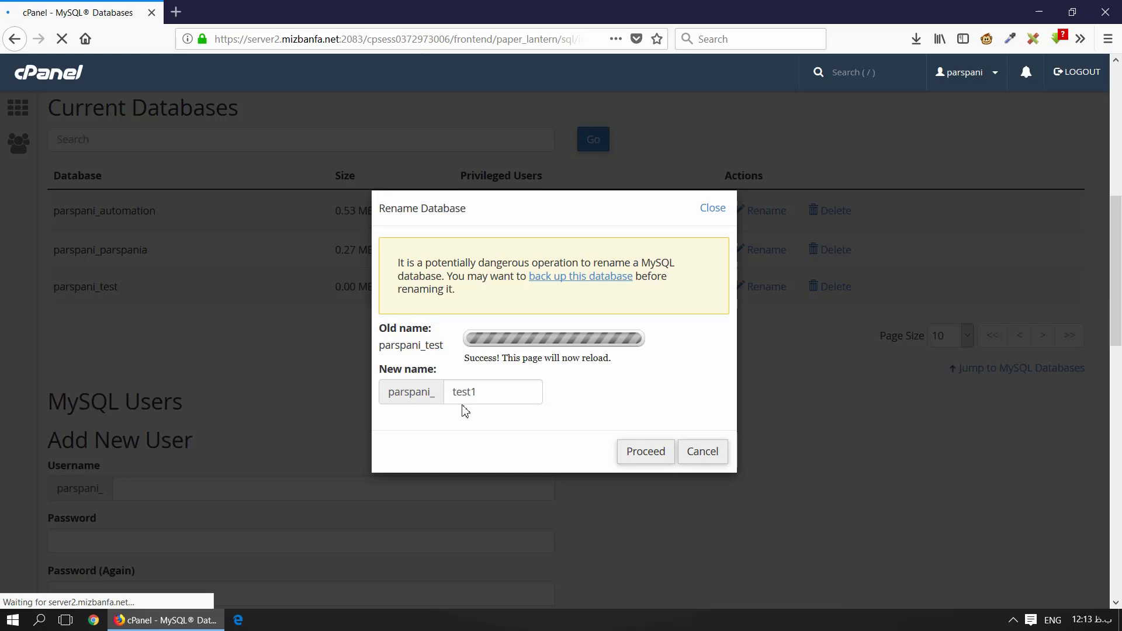
scroll(464, 410, down, 3)
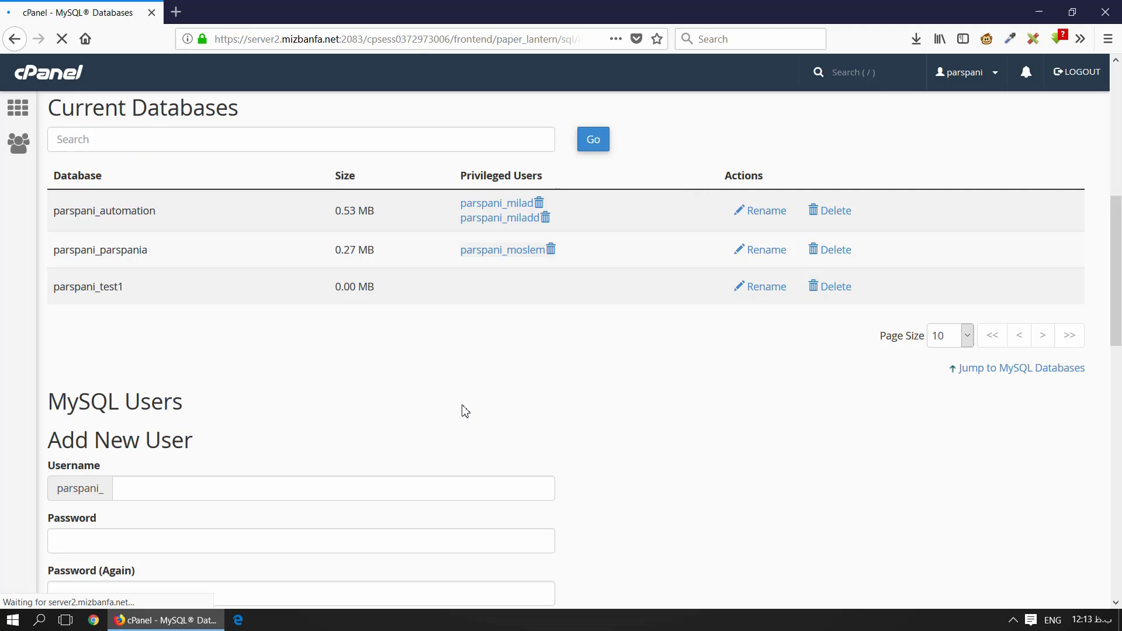
- Open the deletion confirmation for the parspani_test1 database, cancel it and return to the list of current databases
click(842, 75)
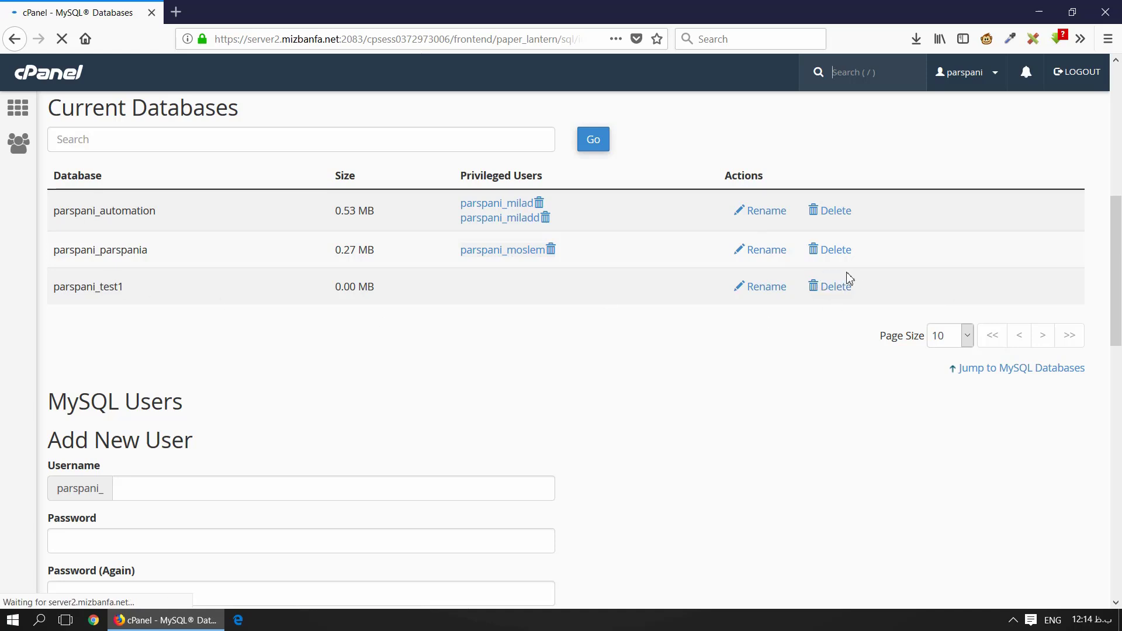
click(848, 287)
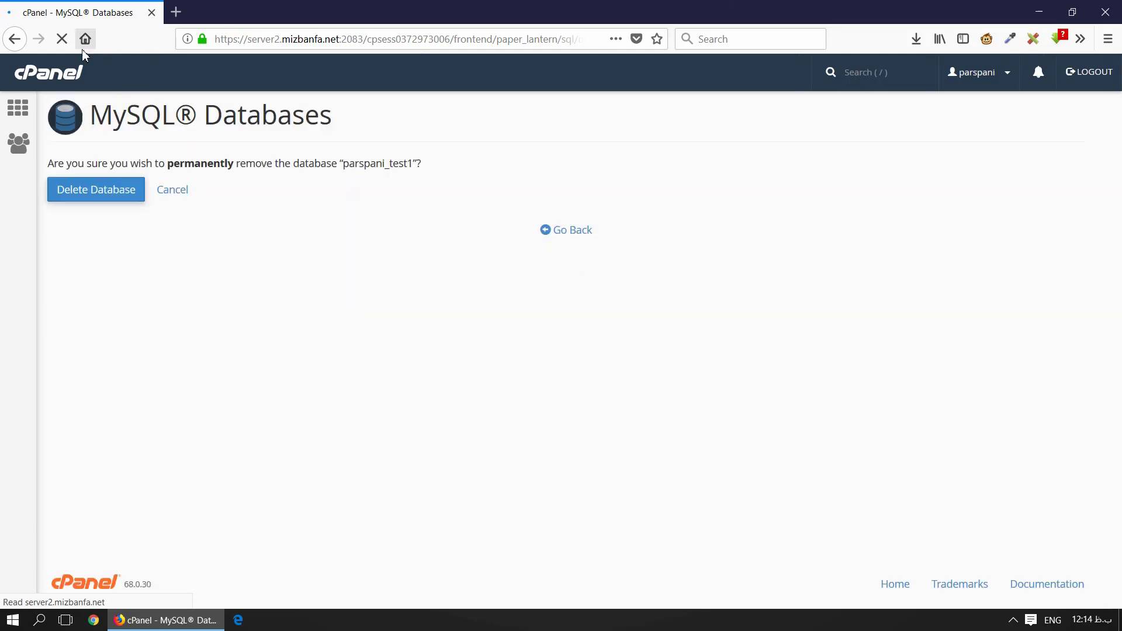
click(111, 188)
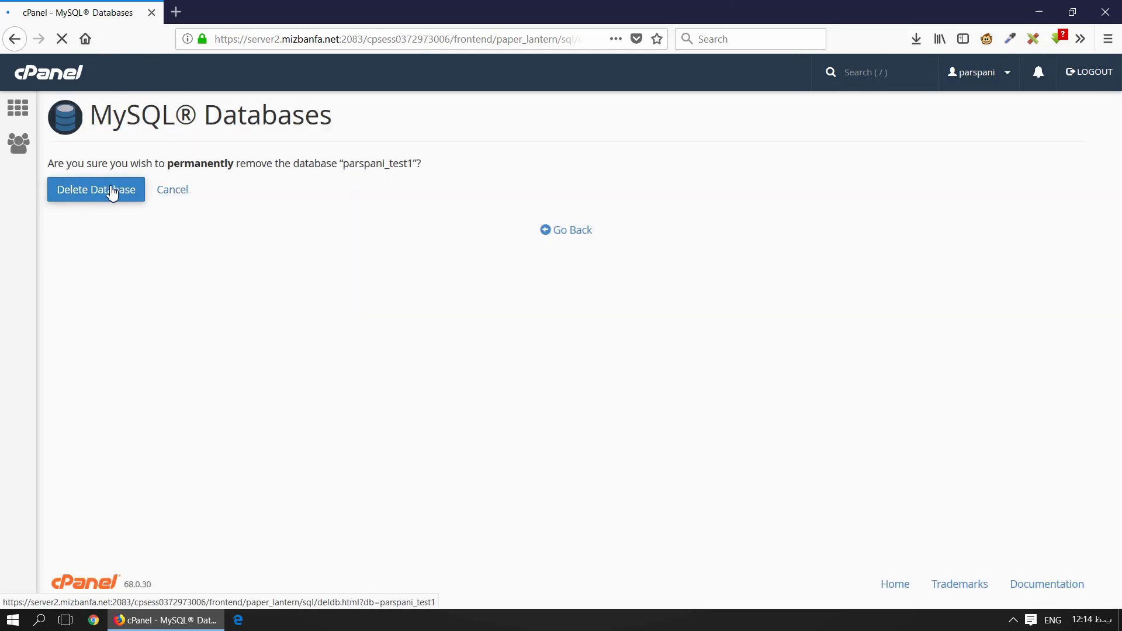
click(166, 202)
drag(1118, 163, 1119, 263)
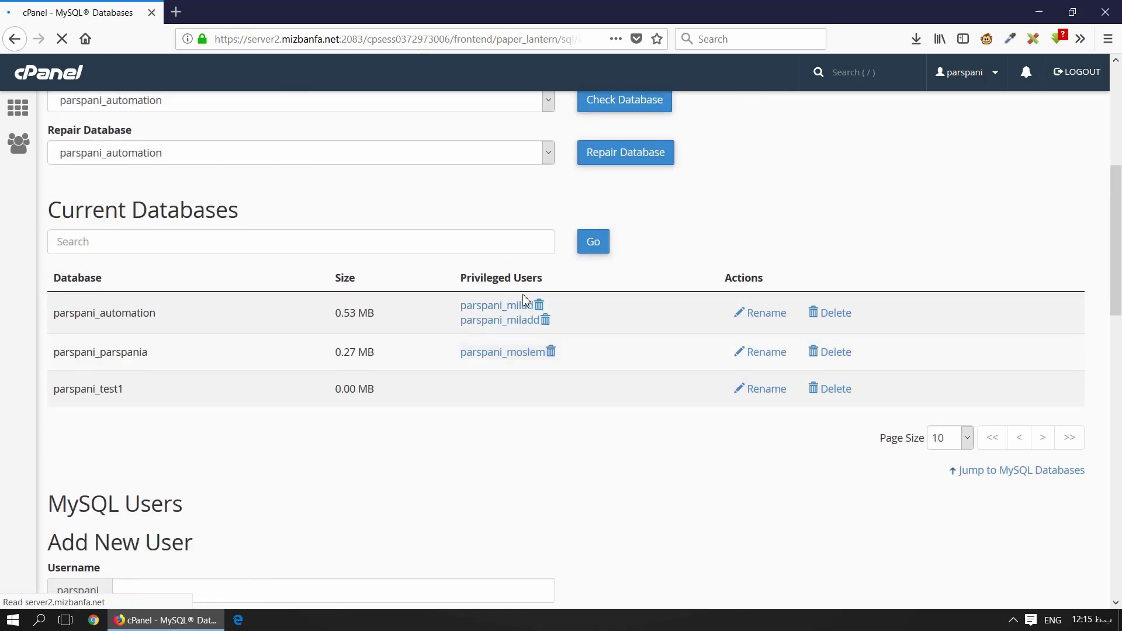
- Enter test as the username for a new MySQL user under the account prefix
scroll(630, 365, down, 3)
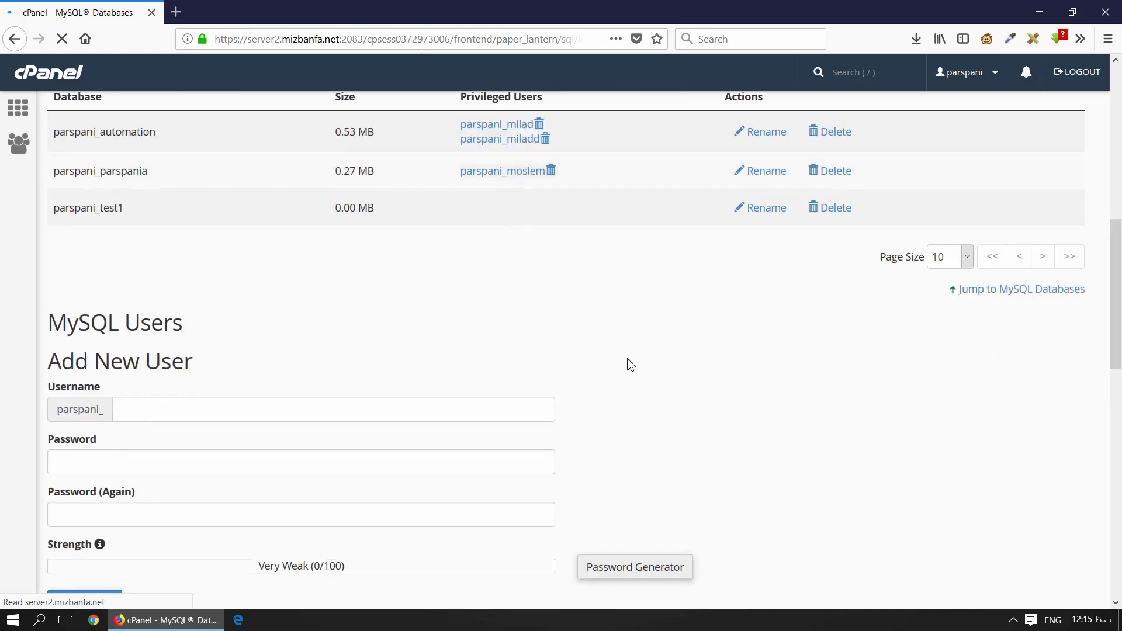
scroll(555, 369, up, 3)
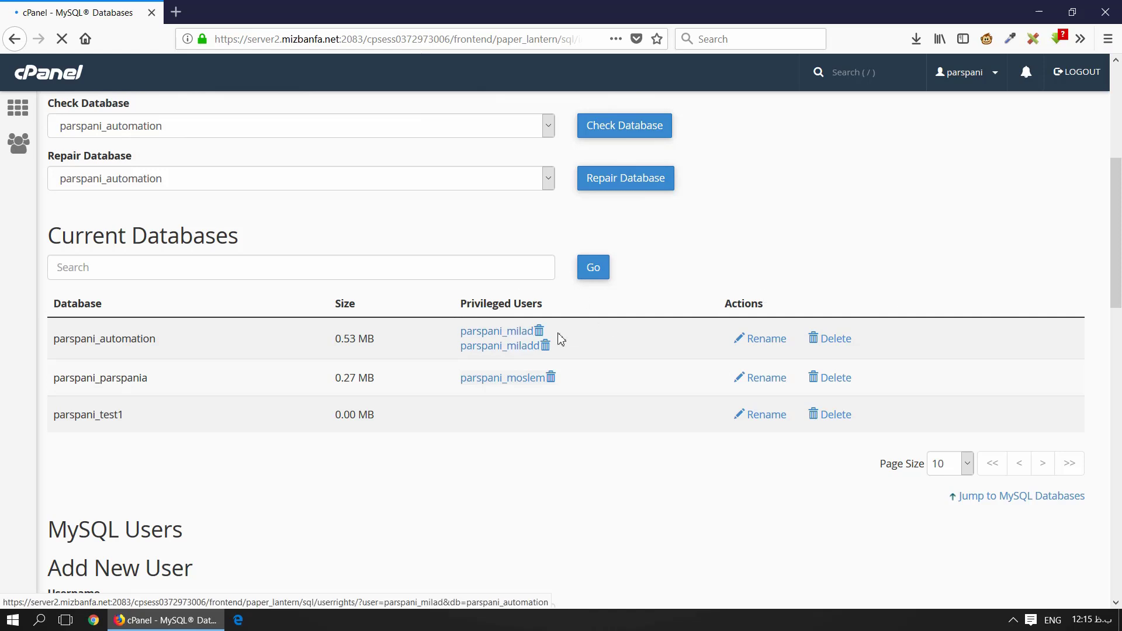
scroll(1119, 320, down, 2)
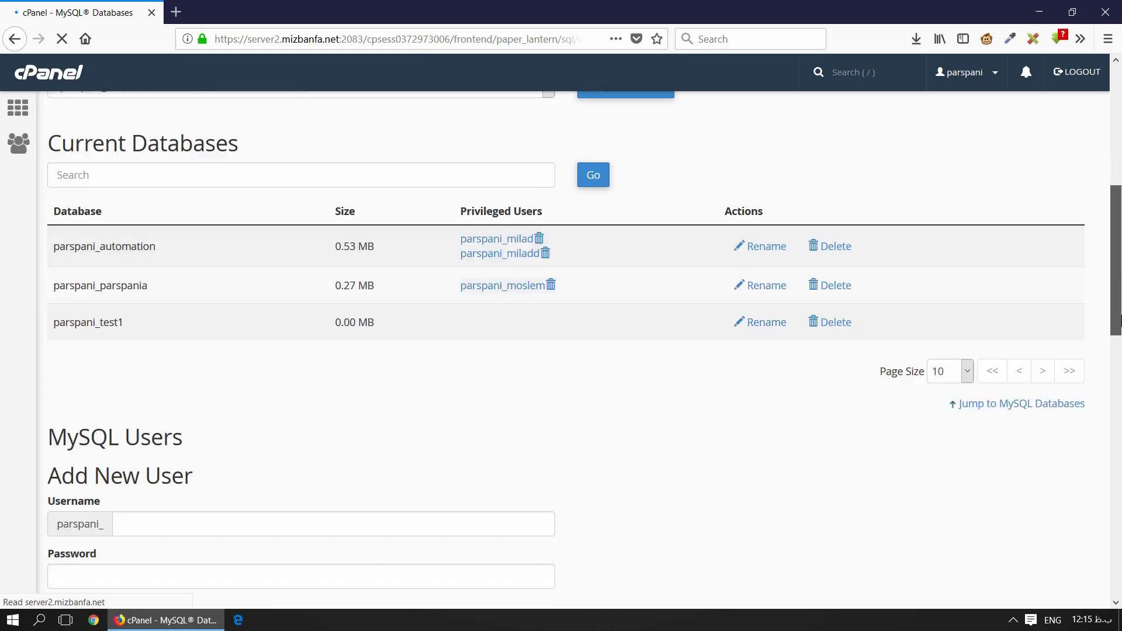
scroll(1119, 320, down, 6)
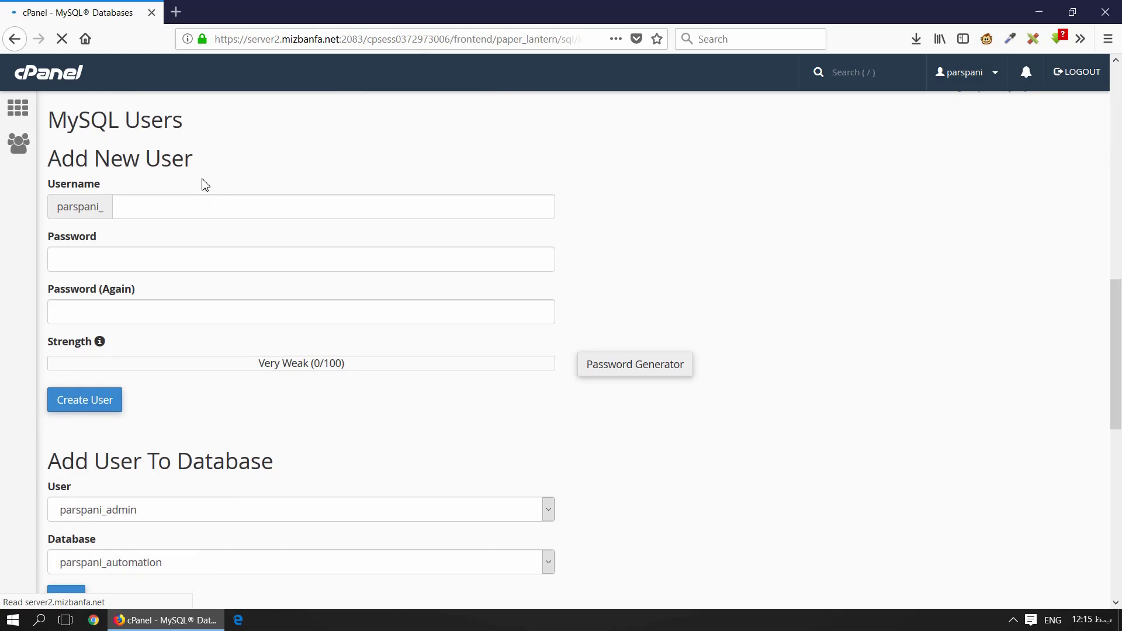
click(216, 204)
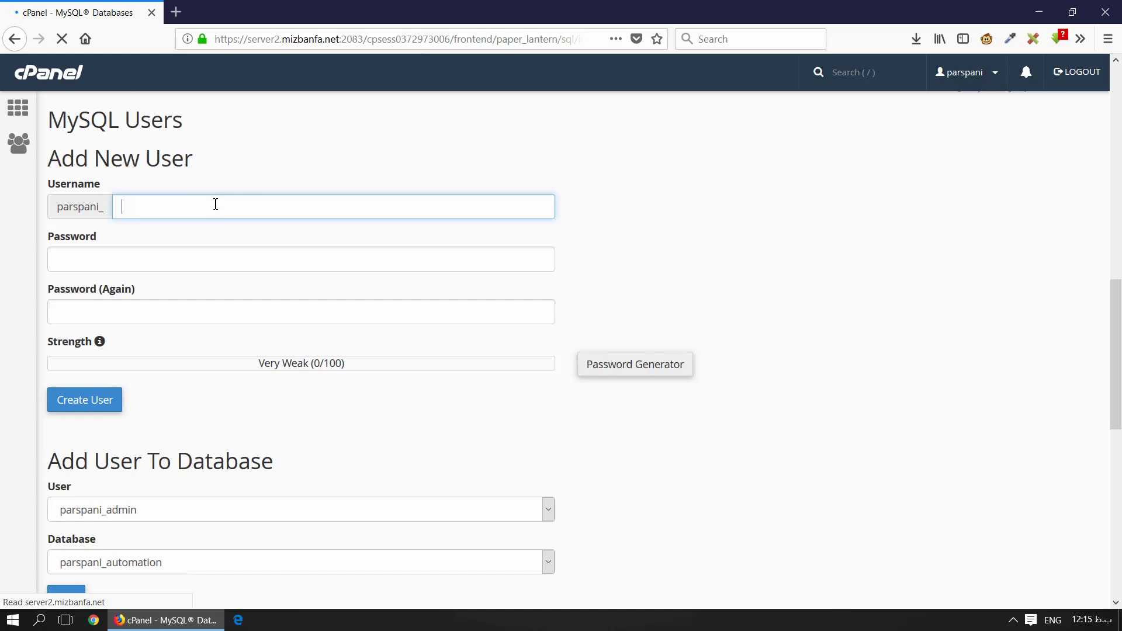
text(test)
click(566, 328)
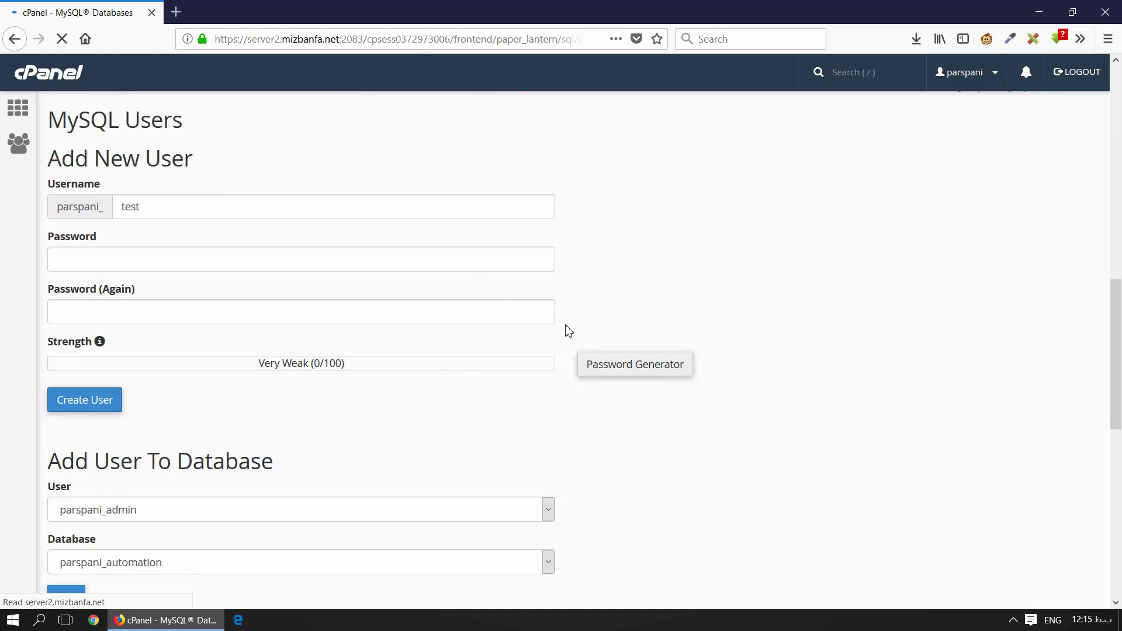
- Fill both password fields with a newly generated password and create the user, declining the browser's offer to update the saved login
click(494, 261)
click(629, 374)
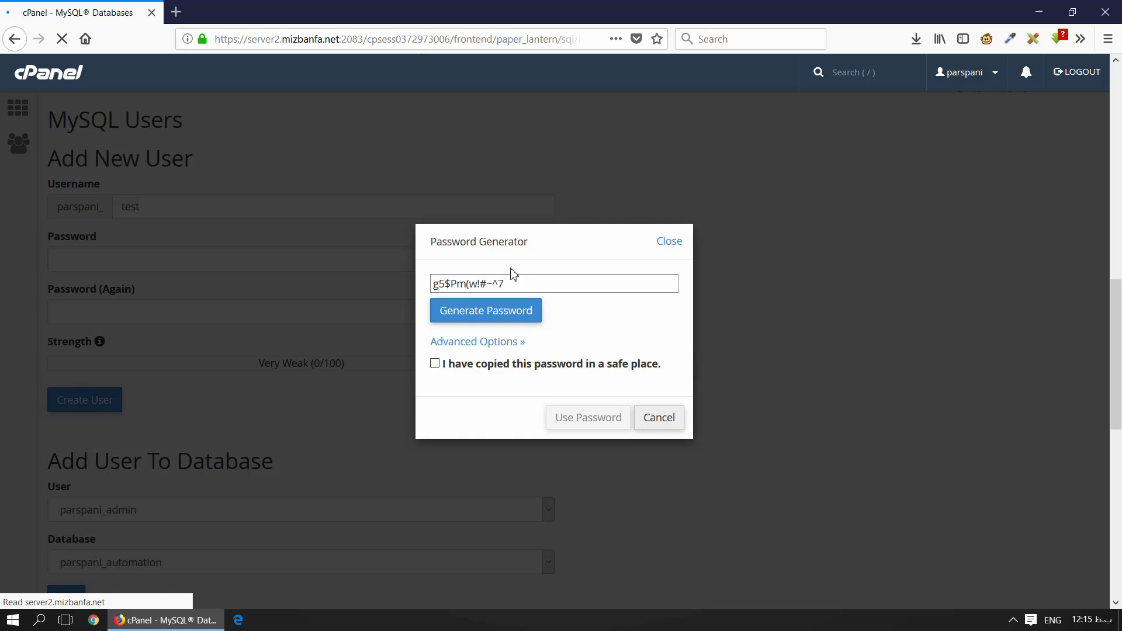
click(513, 310)
click(556, 364)
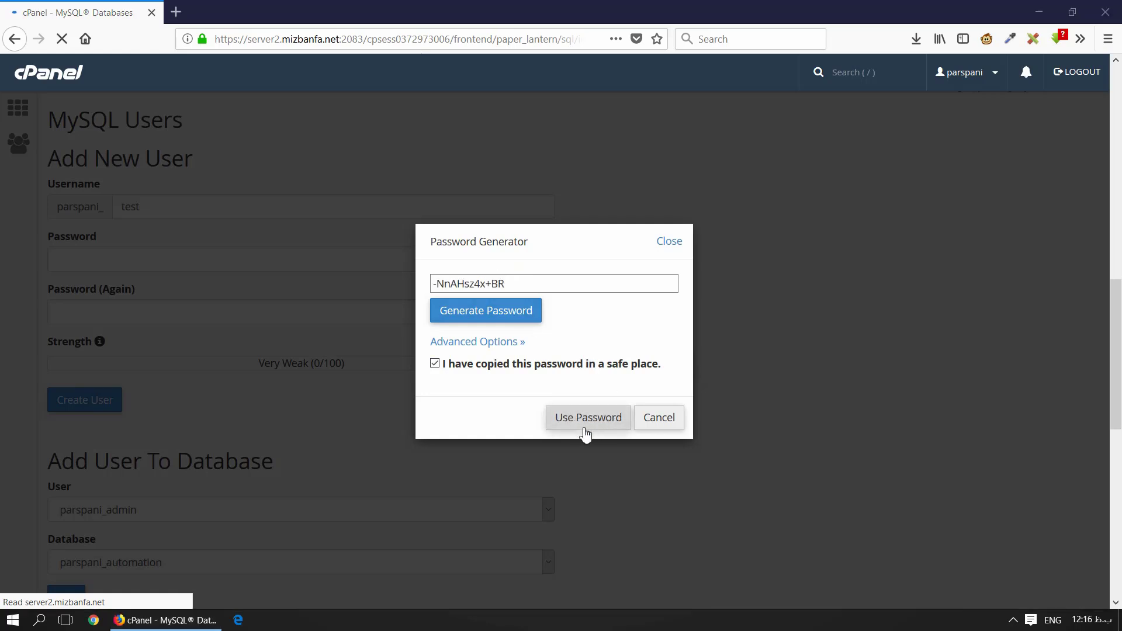
click(582, 418)
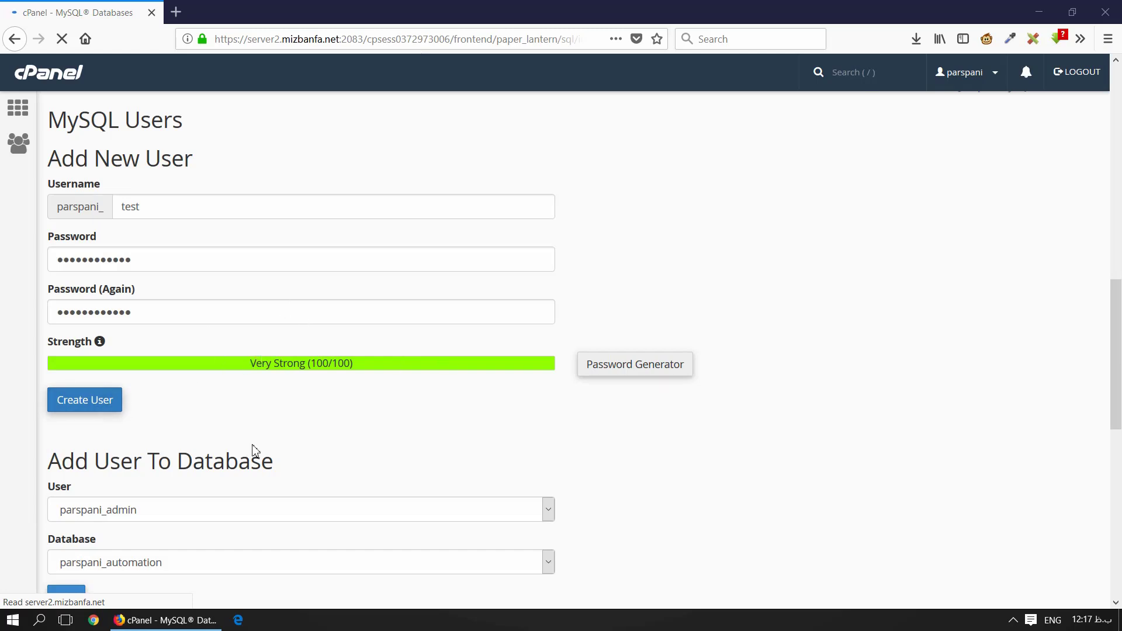
click(87, 402)
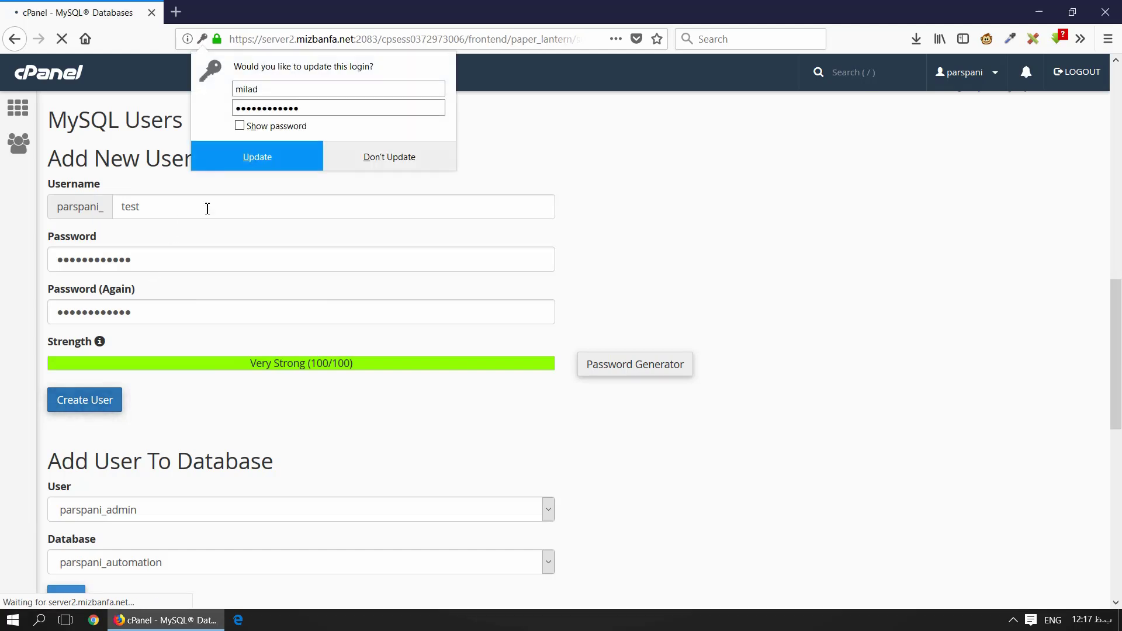
click(429, 149)
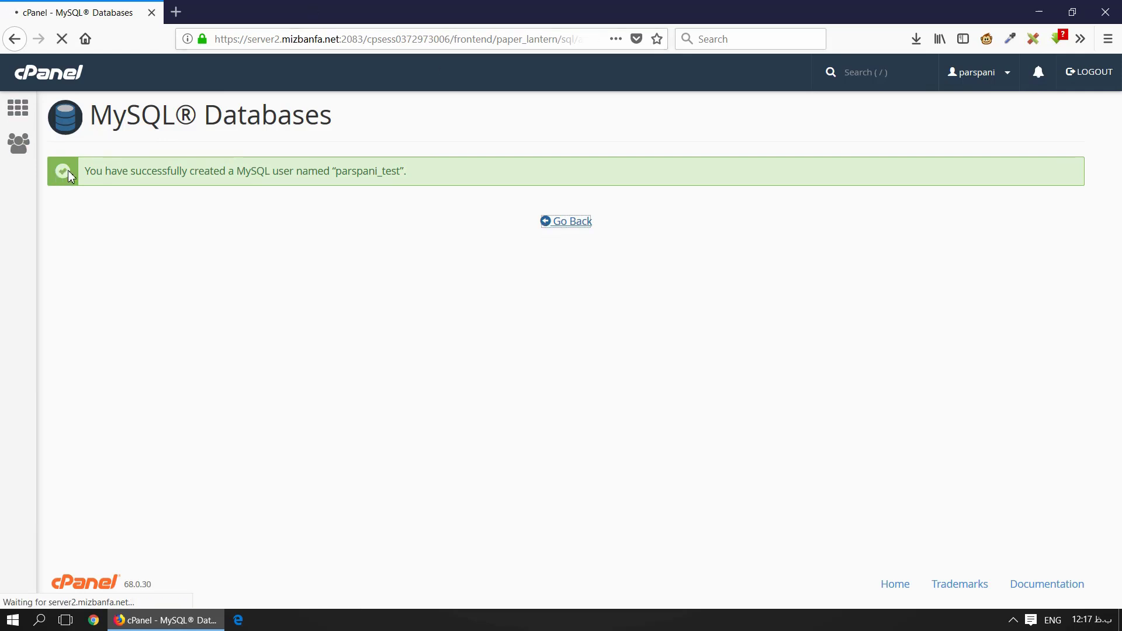
- Open the password change page for the parspani_test user, view its password generator and return to the overview without changing the password
drag(1119, 214, 1120, 543)
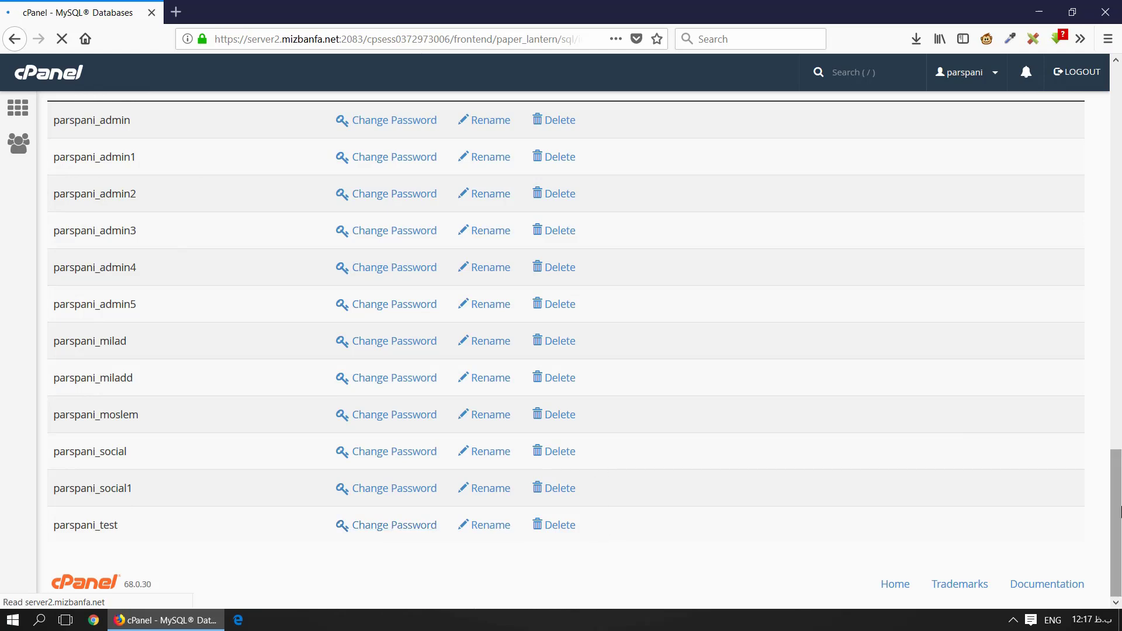
scroll(1119, 495, up, 2)
scroll(1119, 496, down, 1)
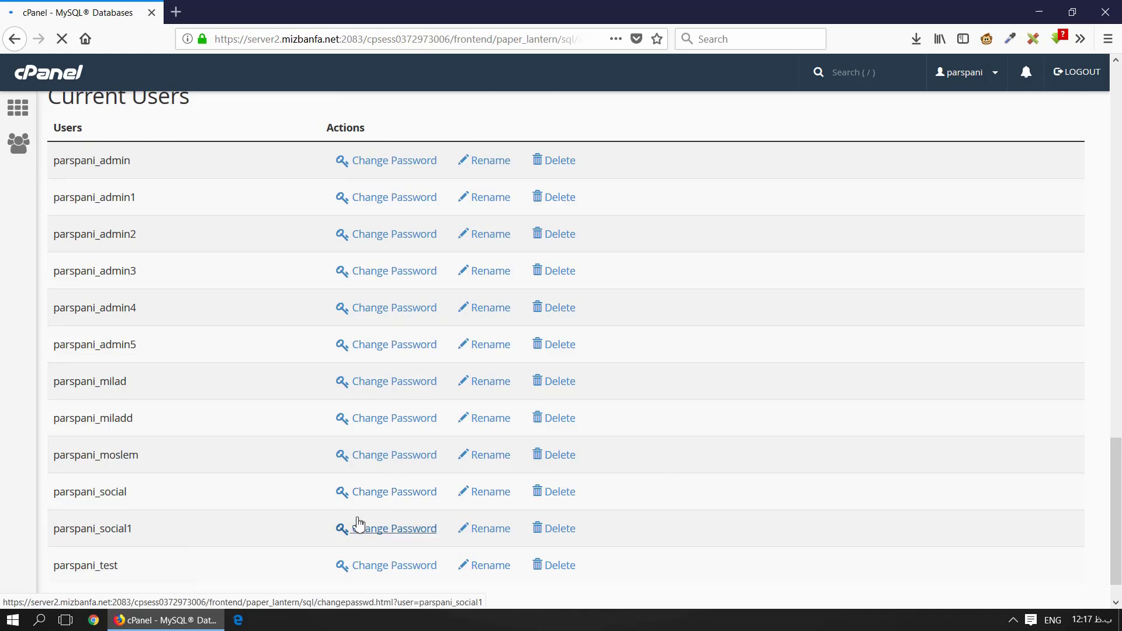
click(433, 568)
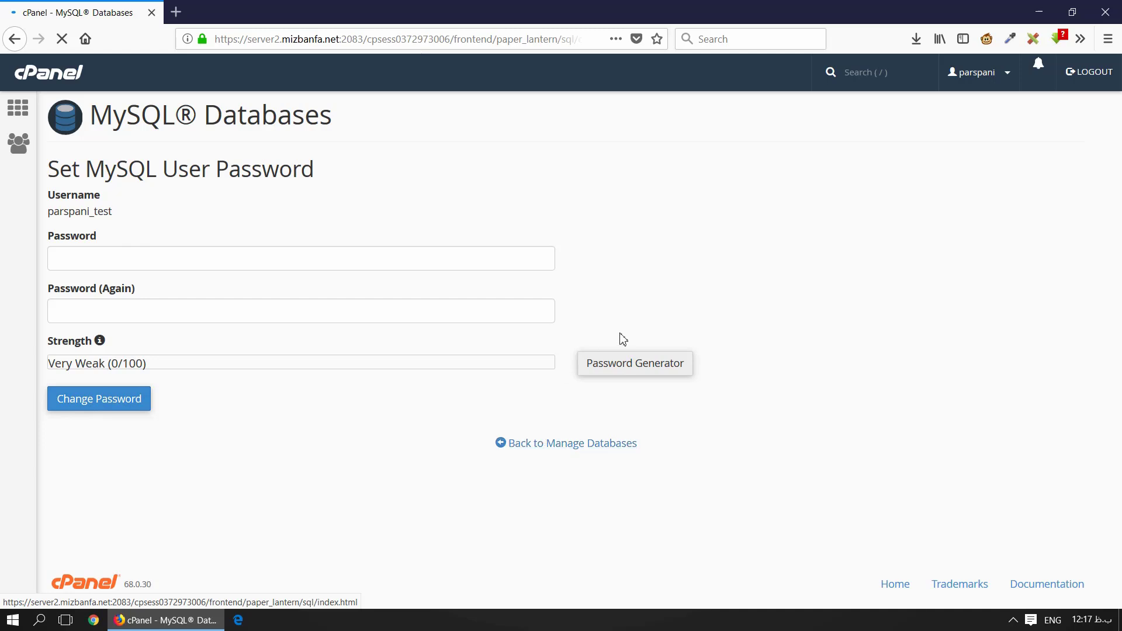
click(641, 362)
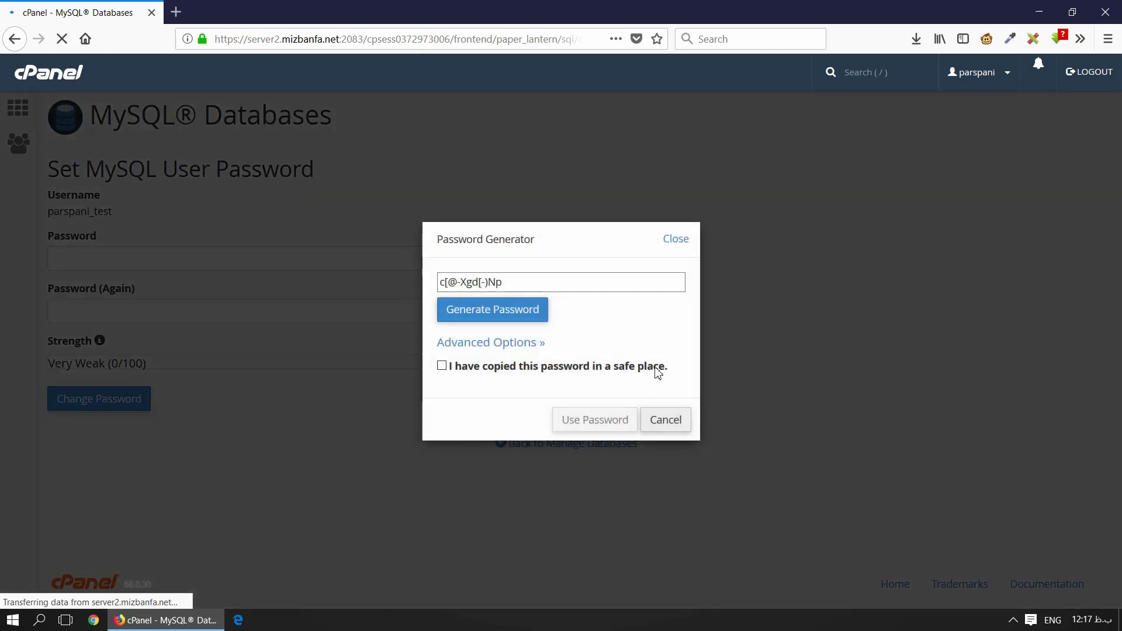
click(678, 241)
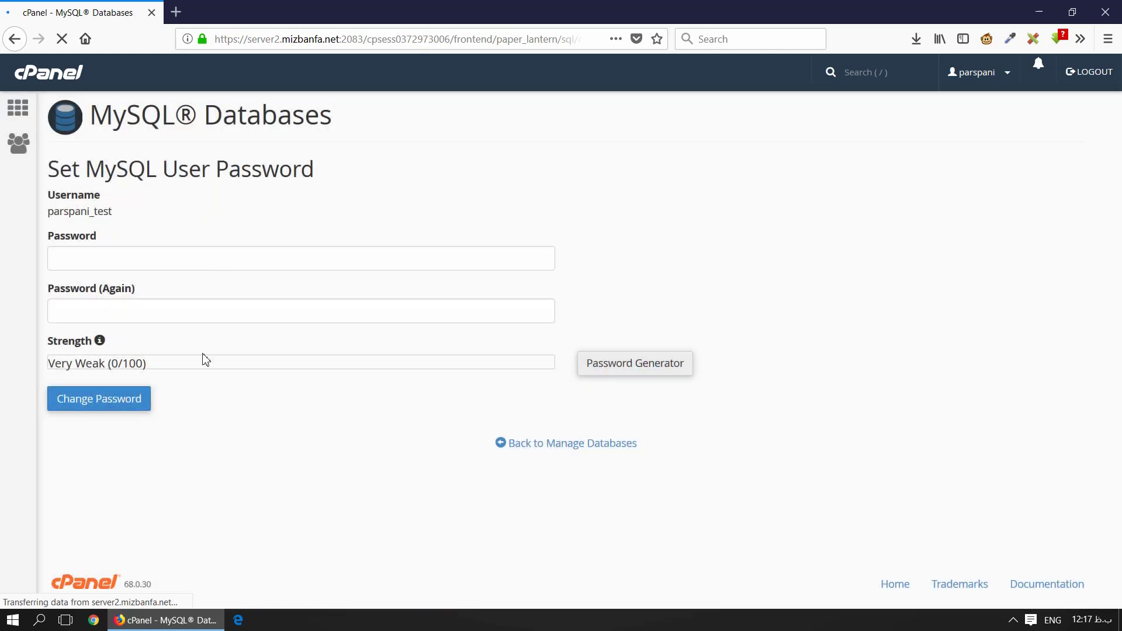
click(565, 444)
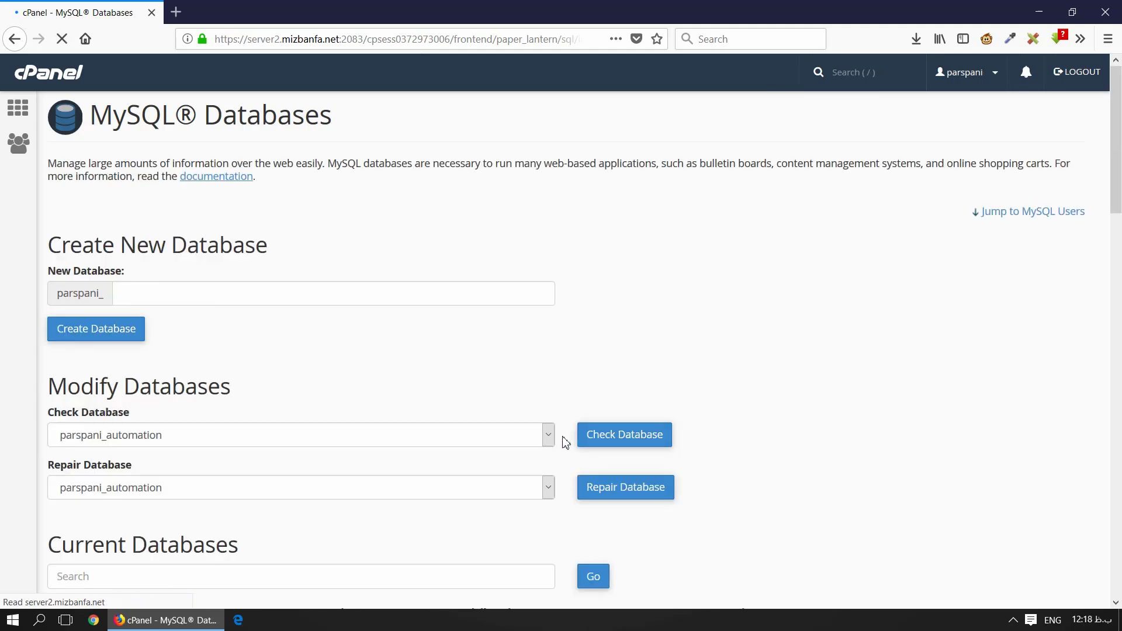
- Try to rename the database user parspani_test to parspani_test1
drag(1117, 109, 1120, 493)
mouse_move(1120, 454)
mouse_down()
mouse_move(1120, 357)
mouse_move(1119, 441)
mouse_move(951, 493)
mouse_move(1120, 456)
mouse_move(1120, 466)
mouse_up()
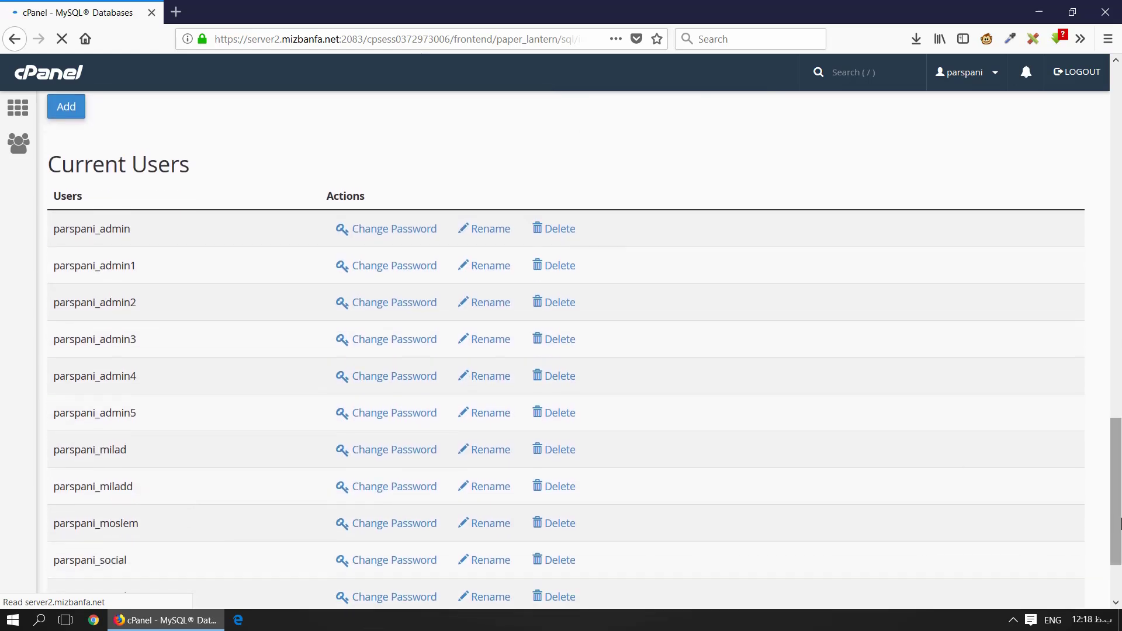
scroll(468, 584, down, 3)
click(491, 526)
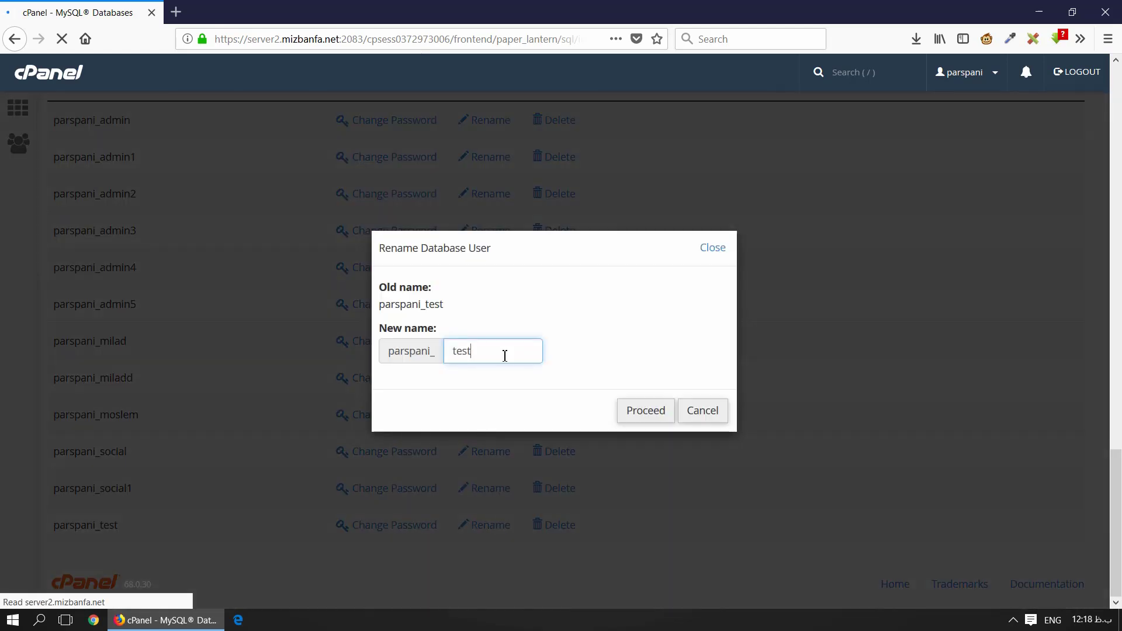
text(1)
click(645, 411)
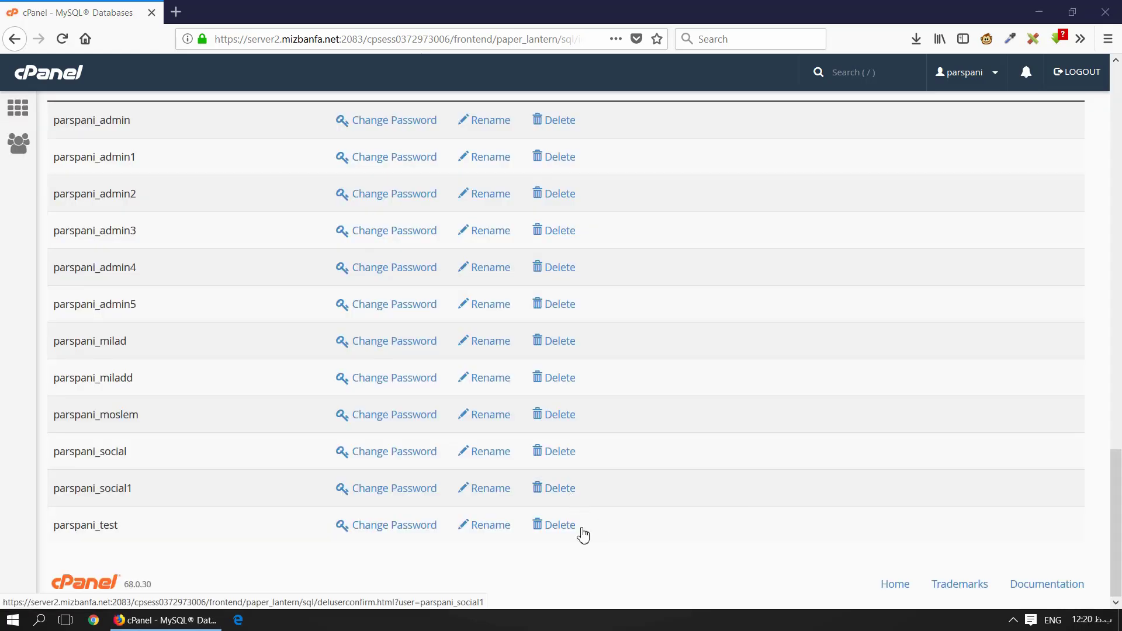
- Examine the current users, the form for adding a user to a database and the current databases list
scroll(1118, 464, up, 4)
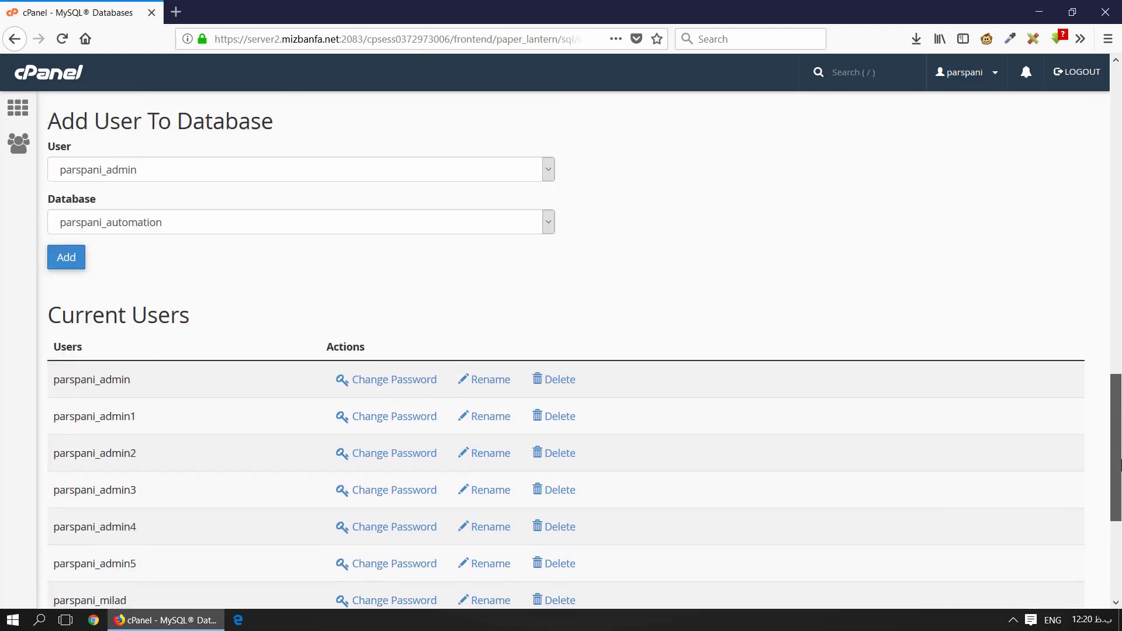
scroll(1119, 484, down, 4)
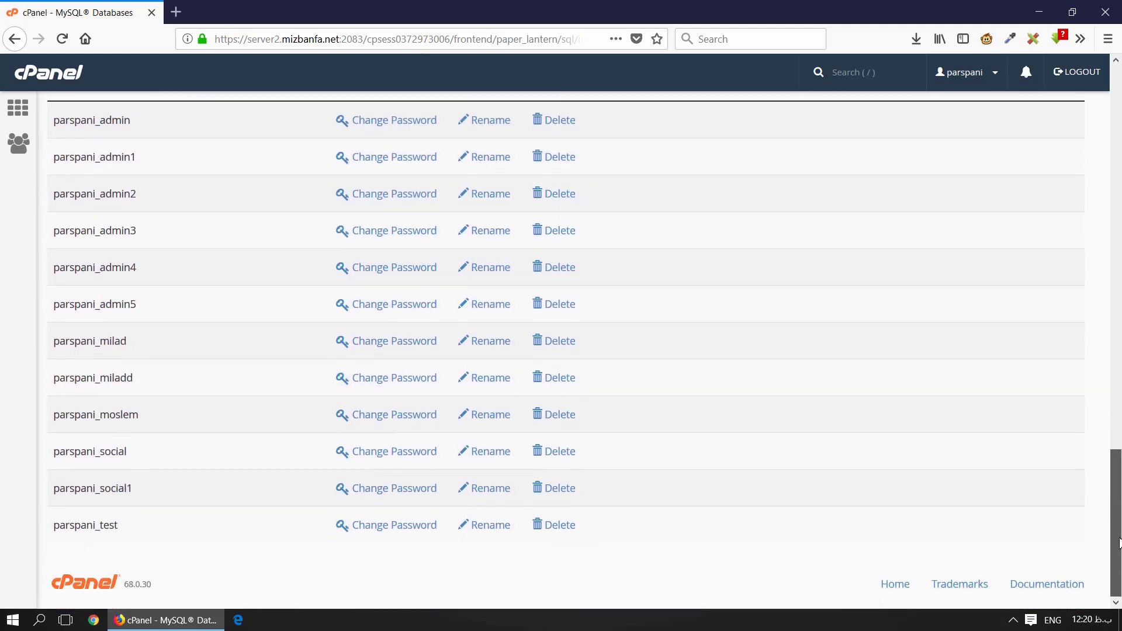
scroll(1118, 544, up, 6)
scroll(1119, 409, up, 3)
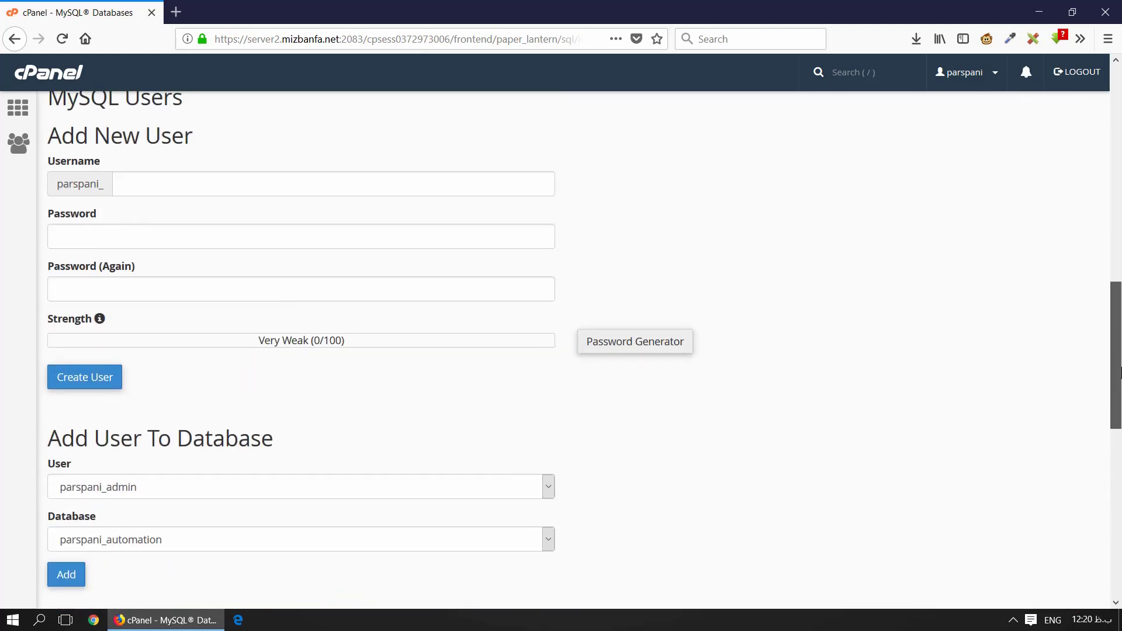
scroll(1119, 373, down, 3)
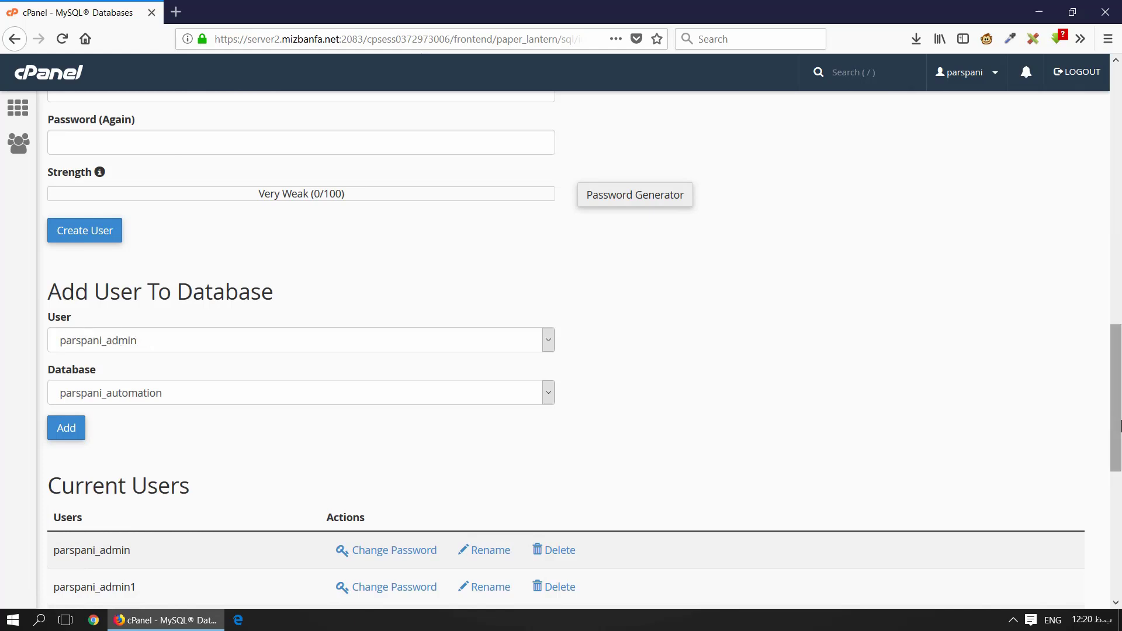
drag(1116, 398, 1116, 137)
click(272, 287)
drag(1116, 183, 1119, 345)
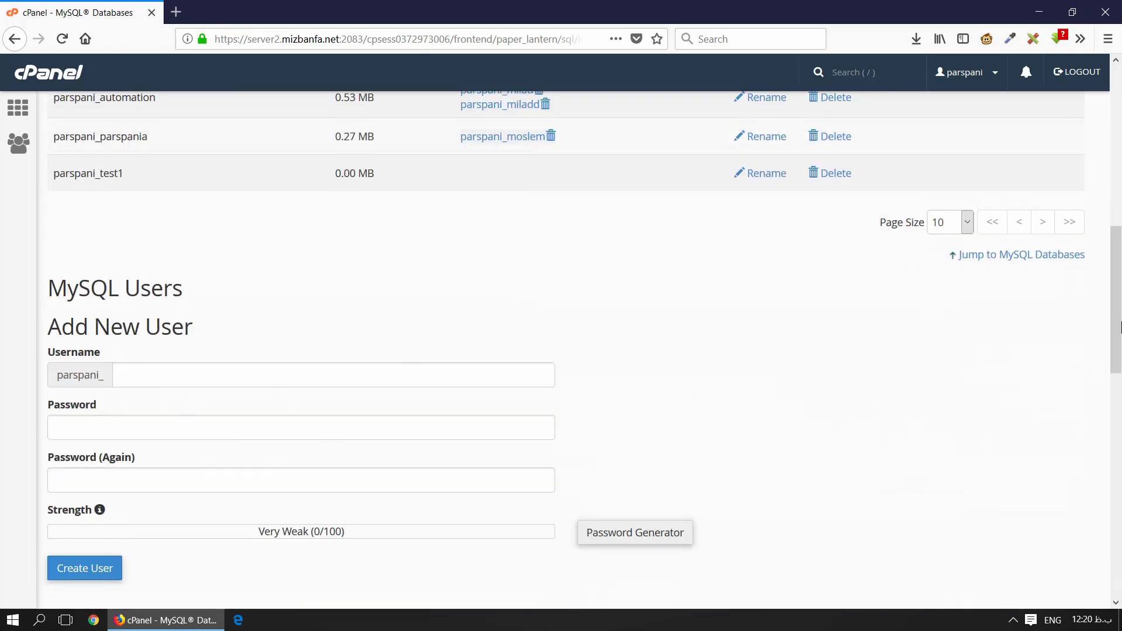
- Add the user parspani_test to the database parspani_test1
scroll(1119, 327, down, 1)
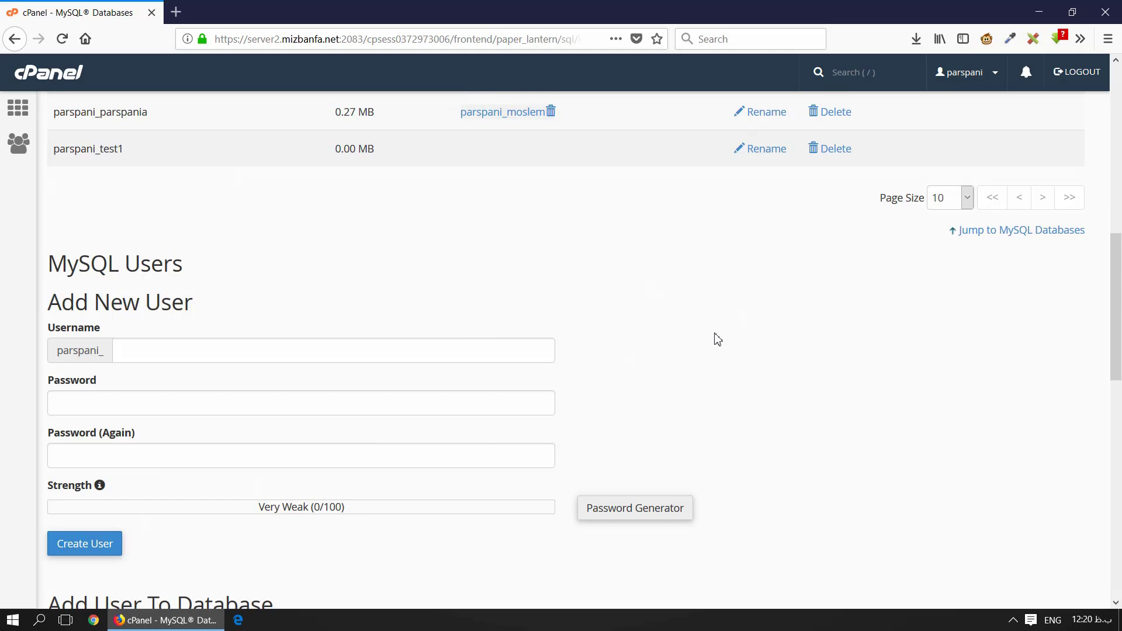
scroll(717, 339, down, 6)
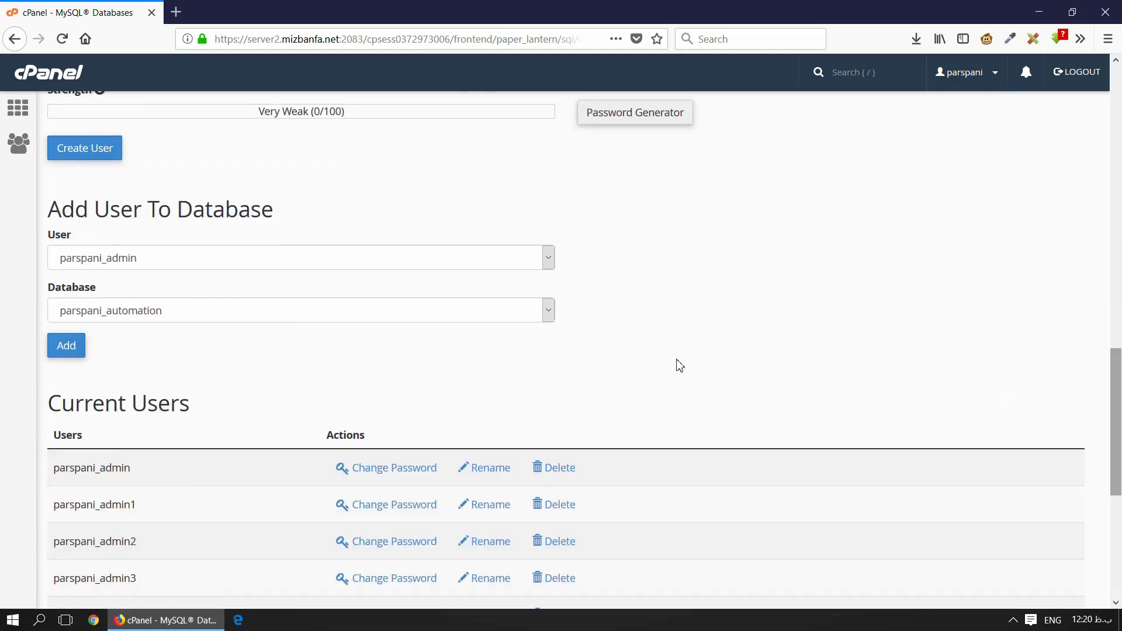
click(199, 256)
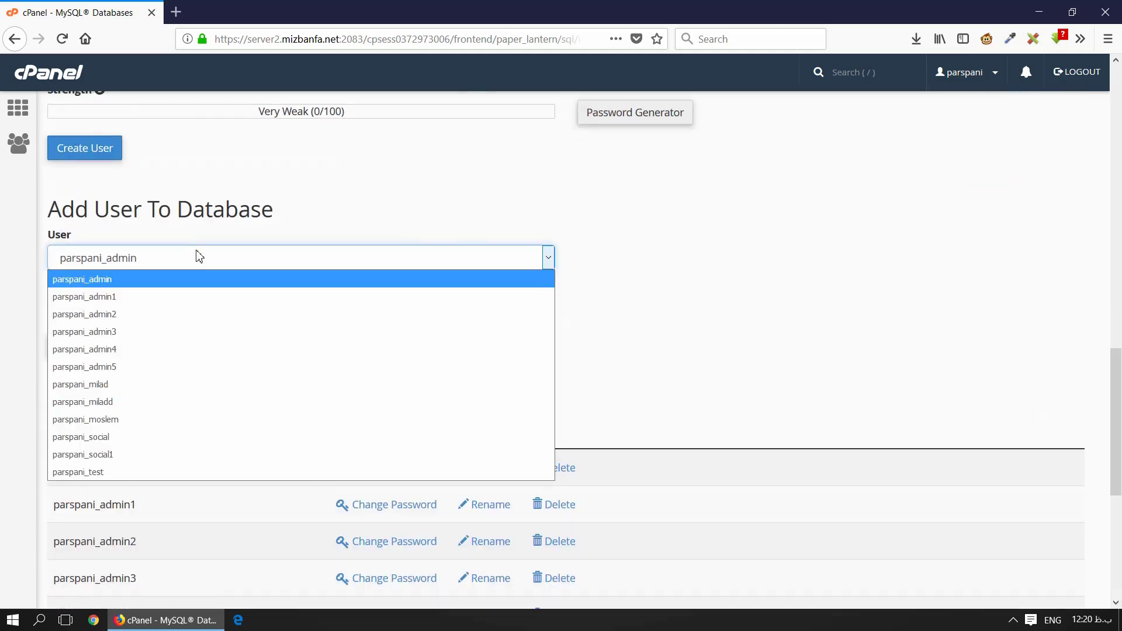
click(100, 472)
click(147, 312)
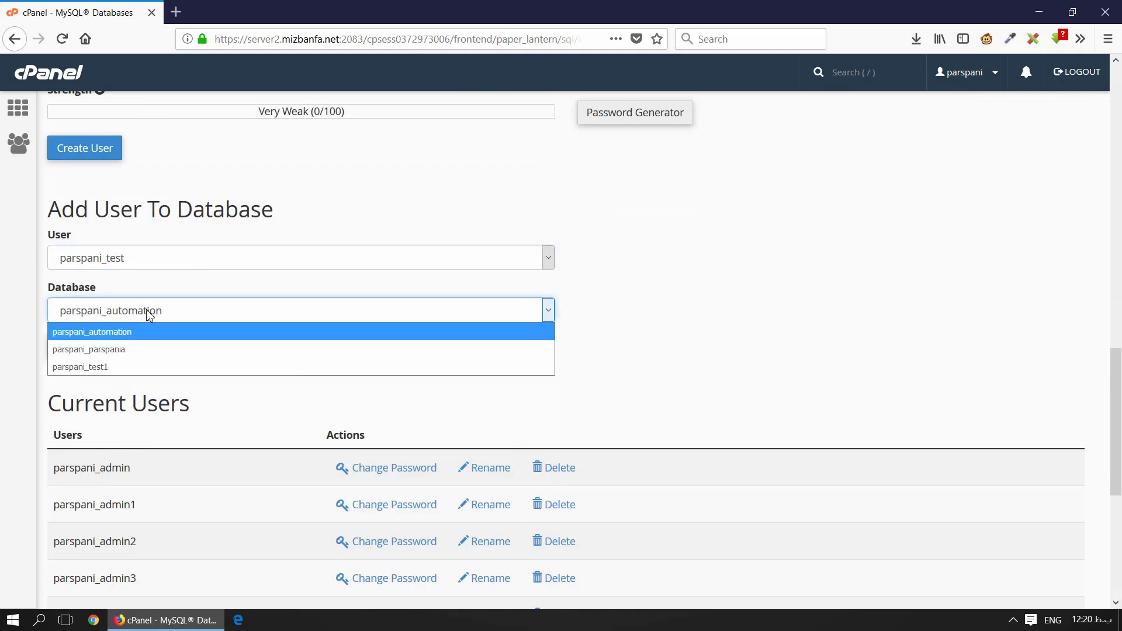
click(127, 364)
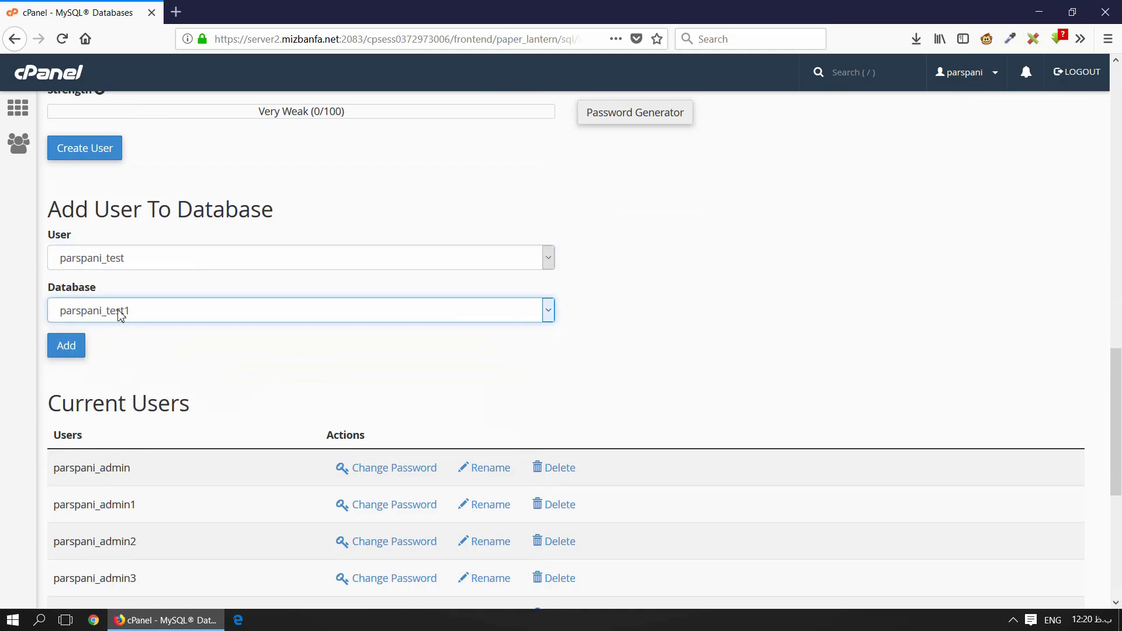
click(66, 347)
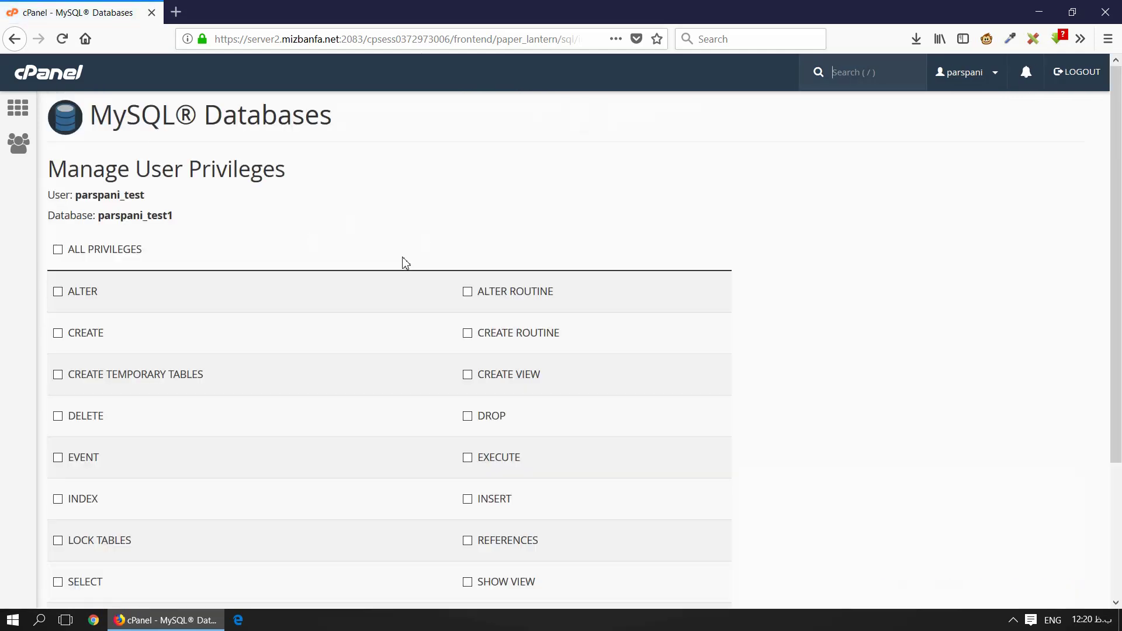
- Grant parspani_test all privileges on the parspani_test1 database and save the changes
mouse_move(1117, 146)
mouse_down()
mouse_move(1117, 259)
mouse_move(1119, 153)
mouse_up()
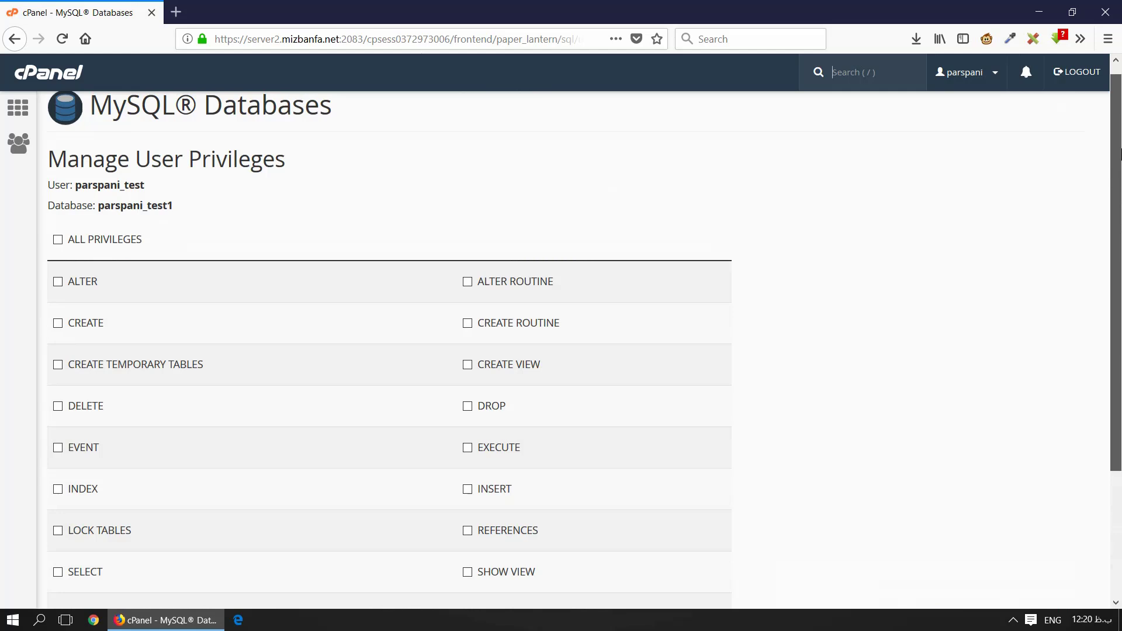
drag(1119, 181, 1119, 146)
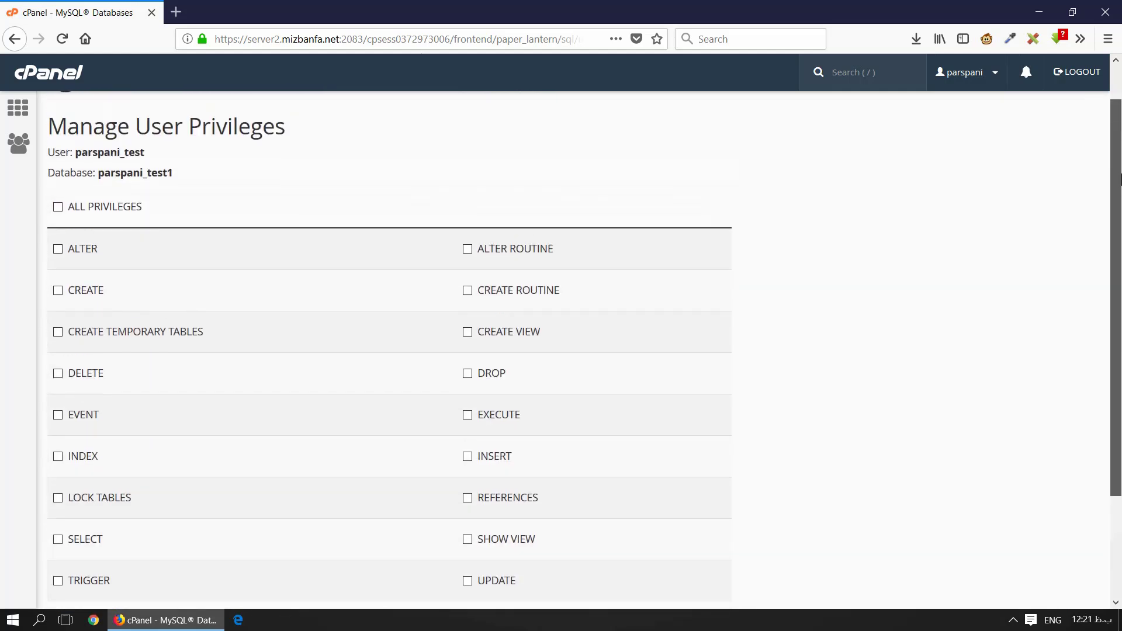
click(57, 208)
drag(1119, 123, 1119, 223)
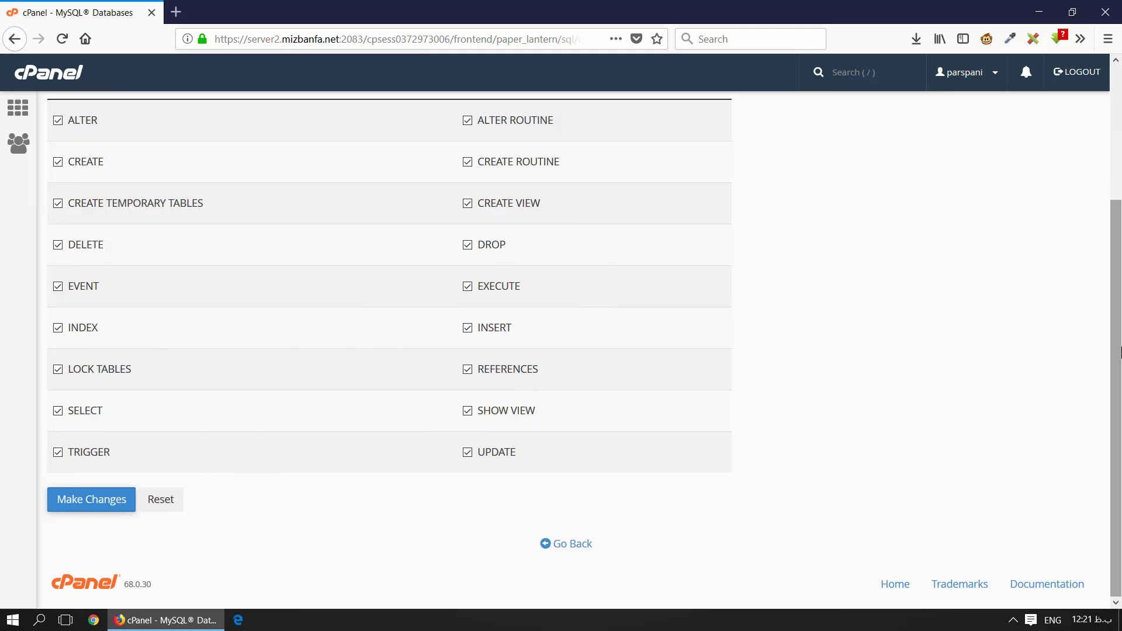
scroll(1121, 351, up, 2)
scroll(1121, 333, down, 1)
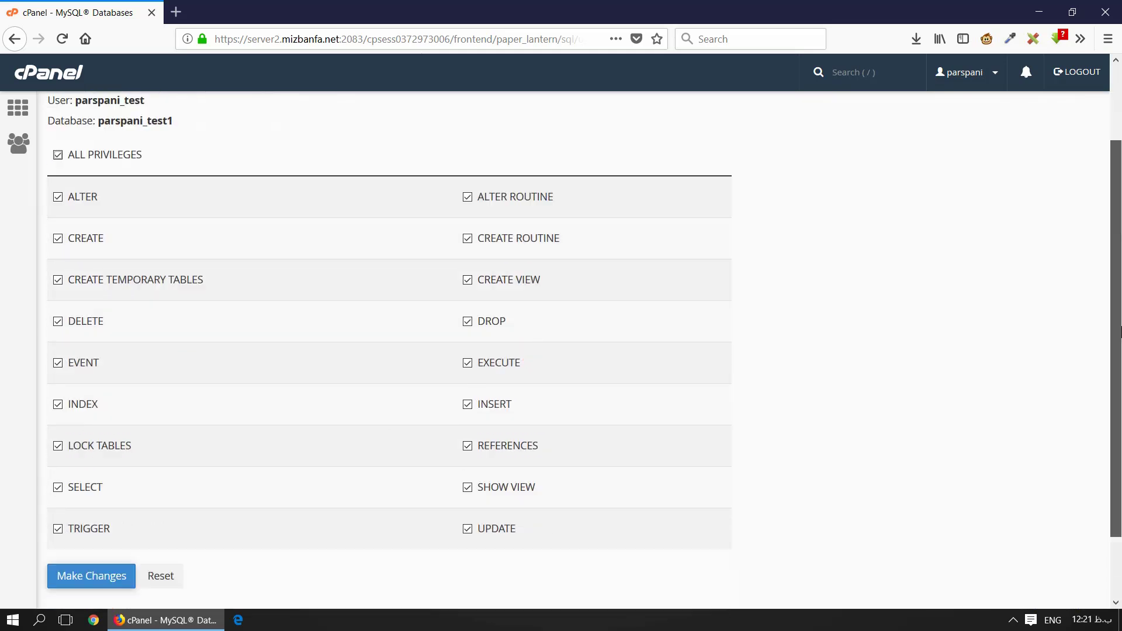
scroll(1120, 333, down, 2)
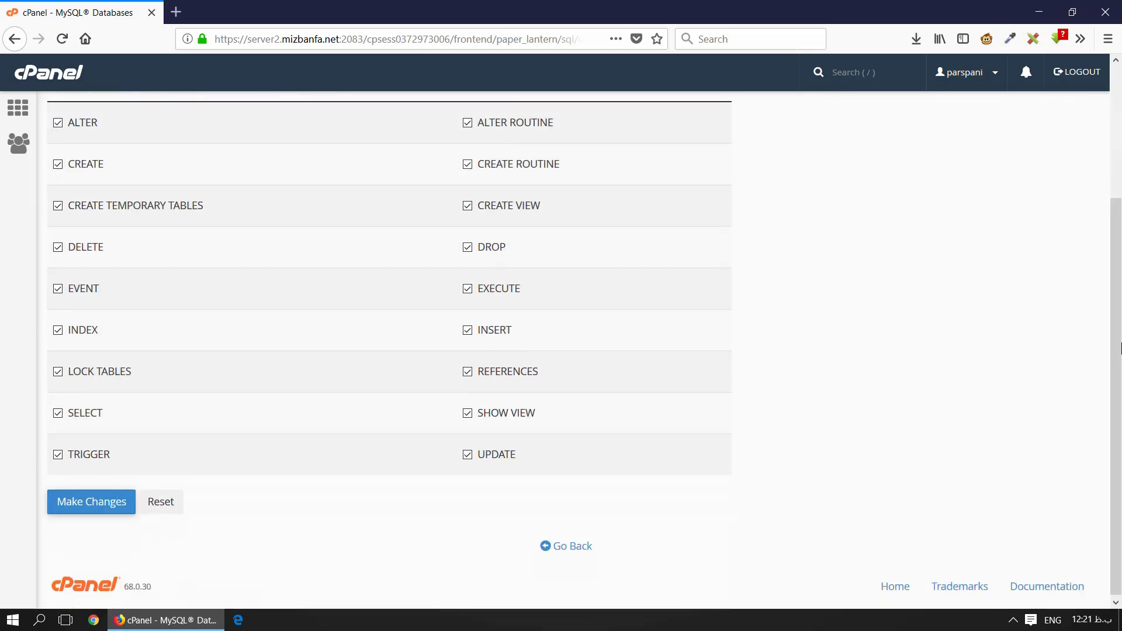
scroll(1117, 327, up, 2)
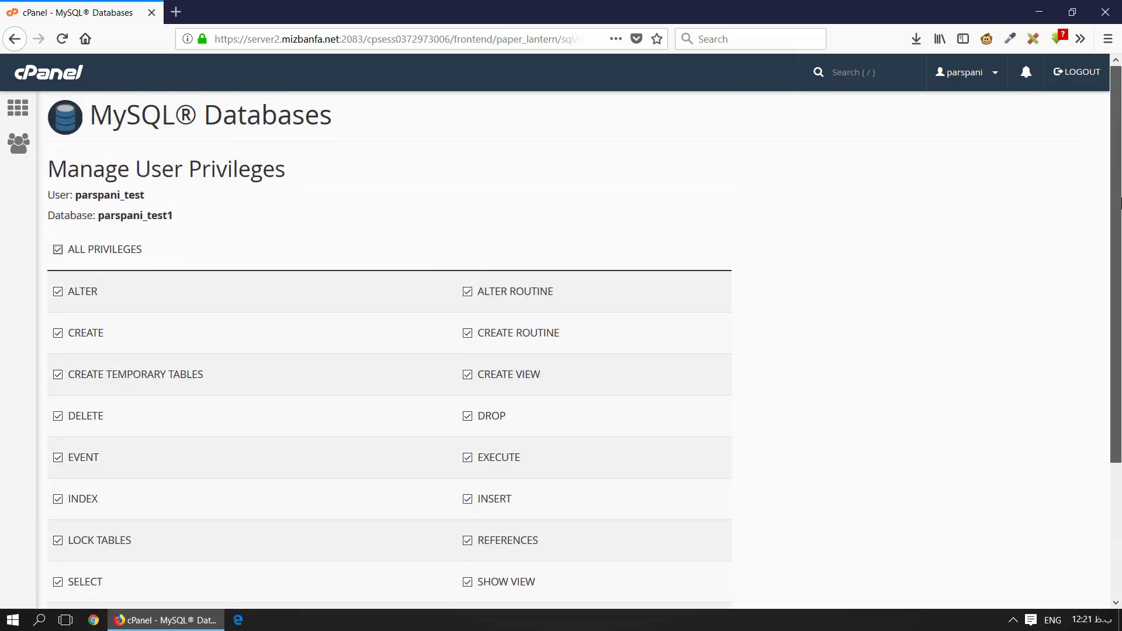
scroll(1120, 327, down, 2)
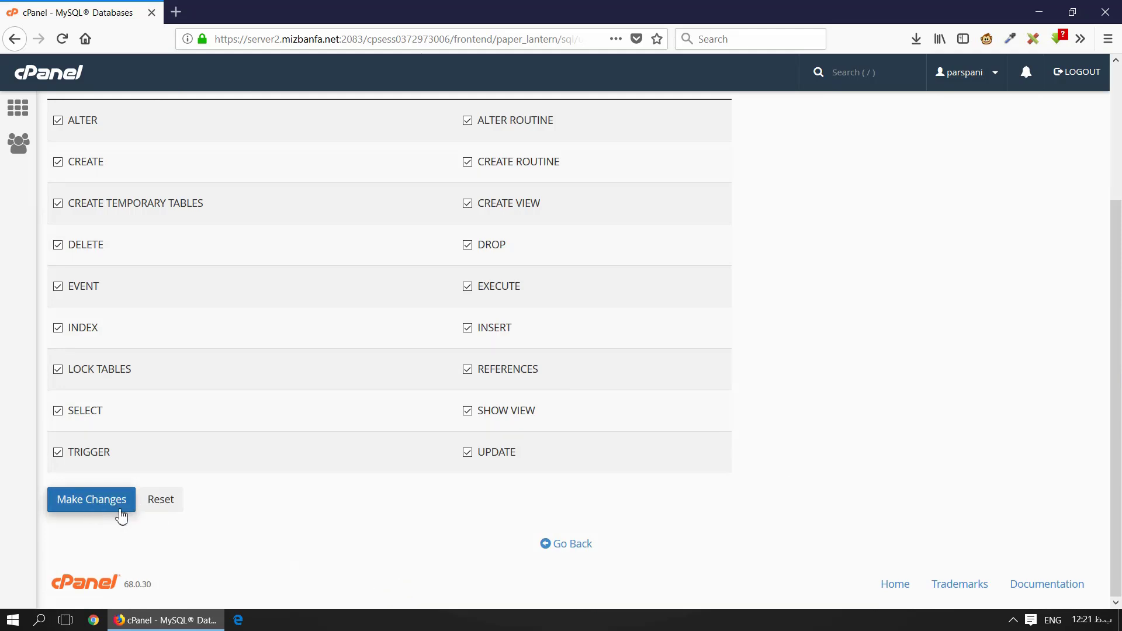
click(93, 499)
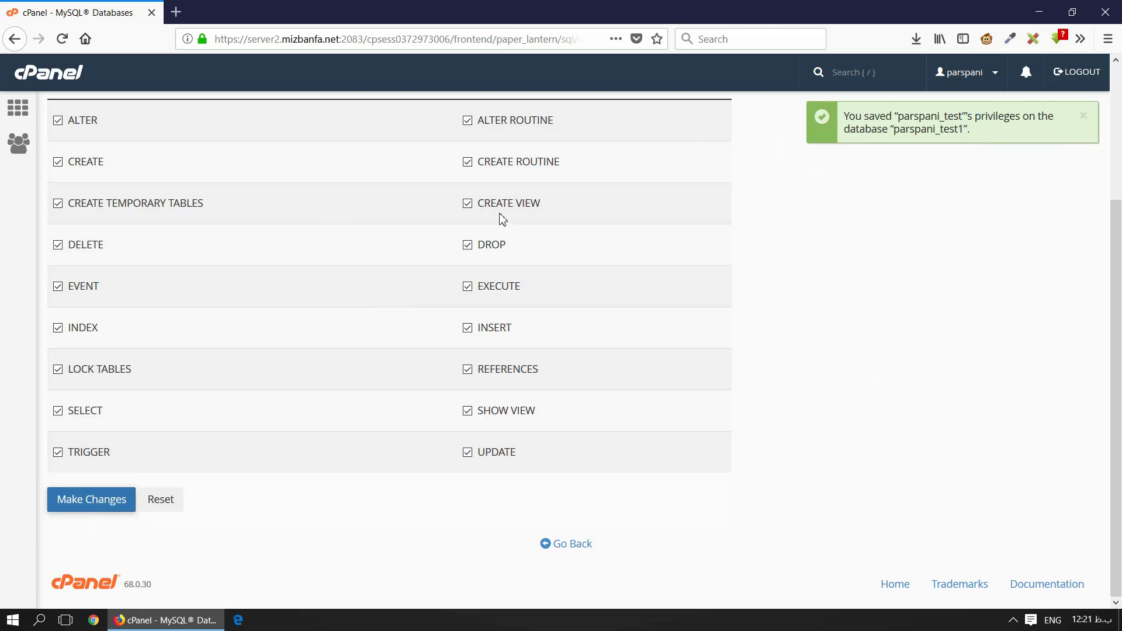
- Return to the databases overview and check the privileged users of the parspani_test1 database
click(553, 548)
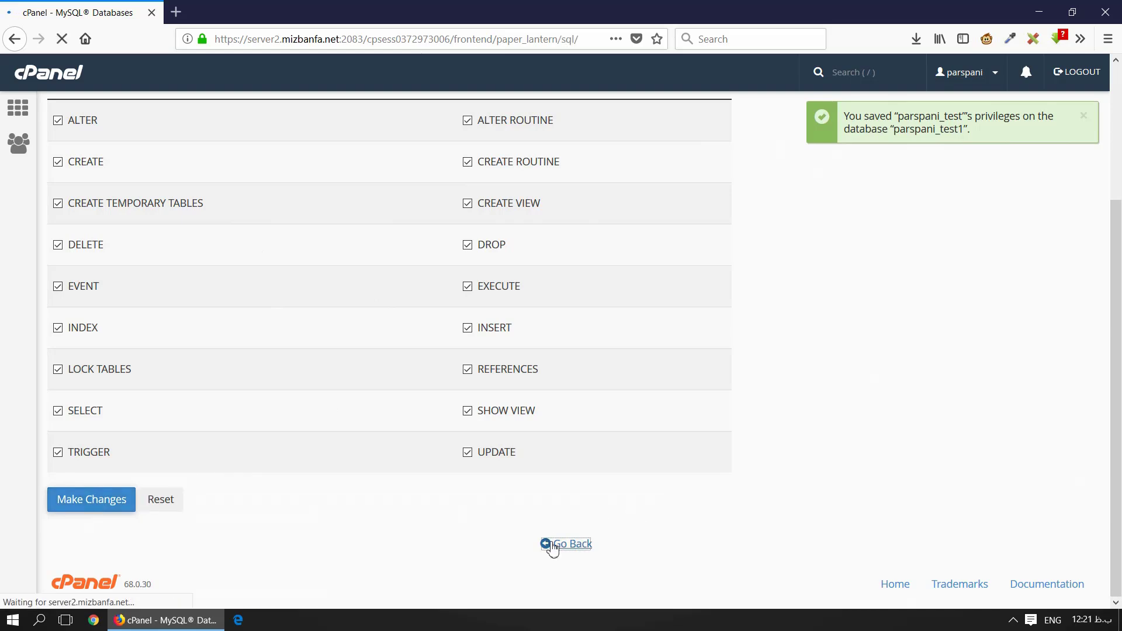
scroll(456, 281, down, 7)
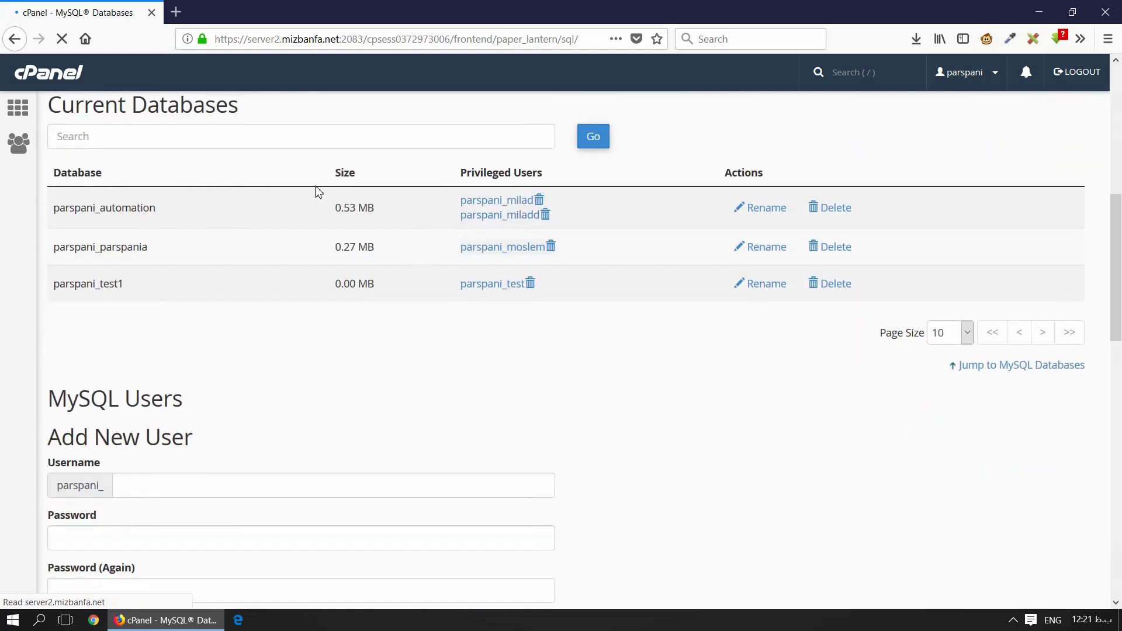
drag(1116, 229, 1120, 194)
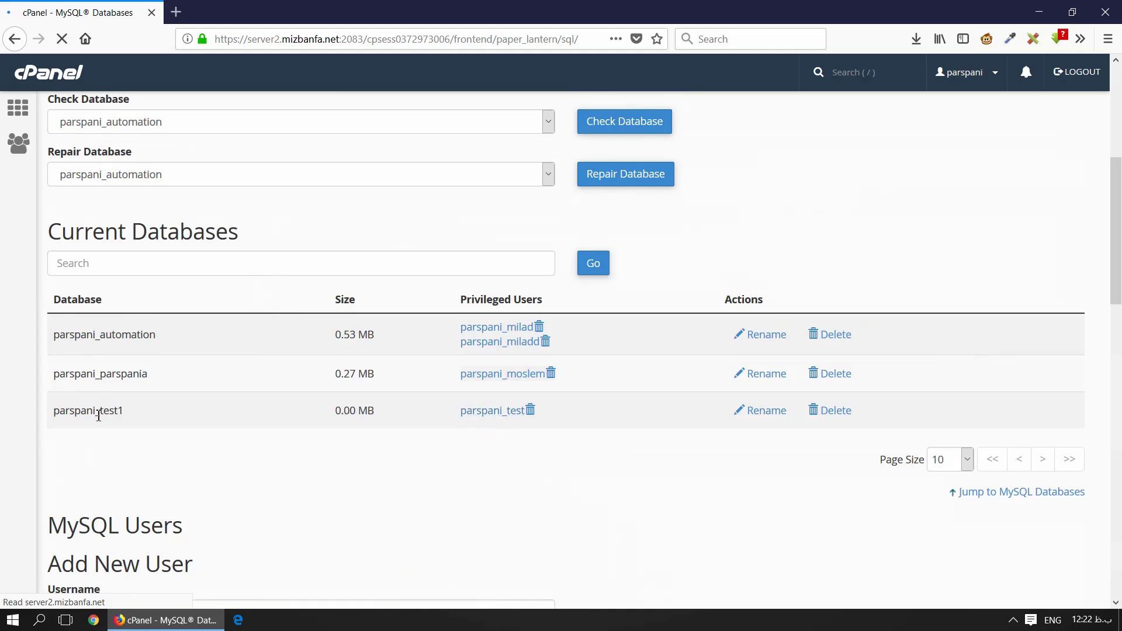
- Reopen the privileges of parspani_test on parspani_test1, clear and reselect all privileges, and save them again
click(492, 411)
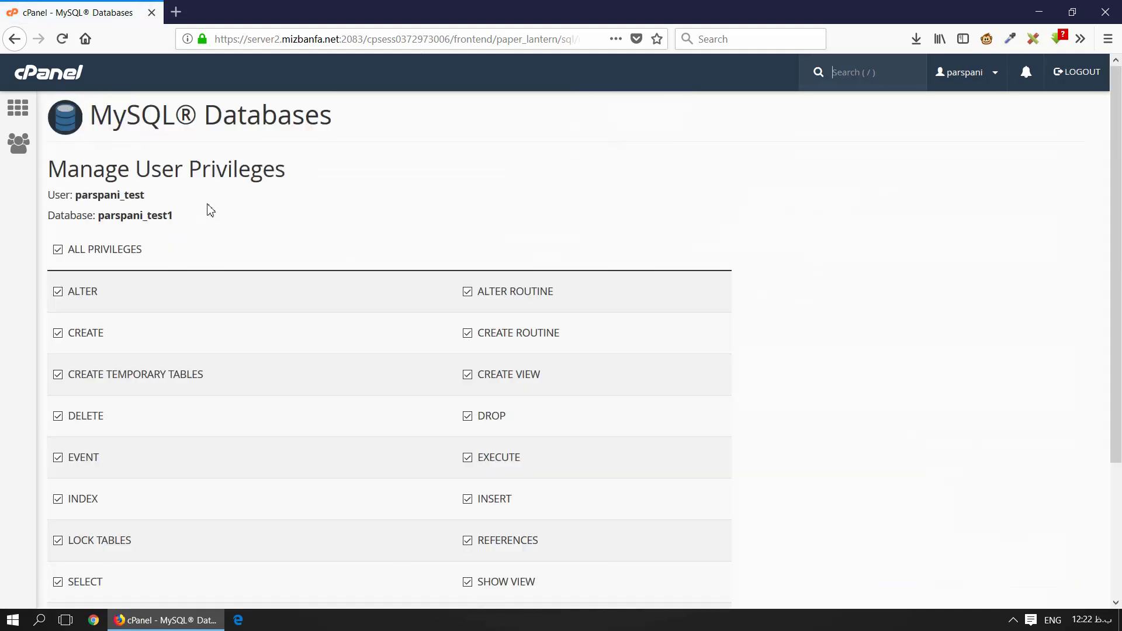
drag(1119, 209, 1116, 251)
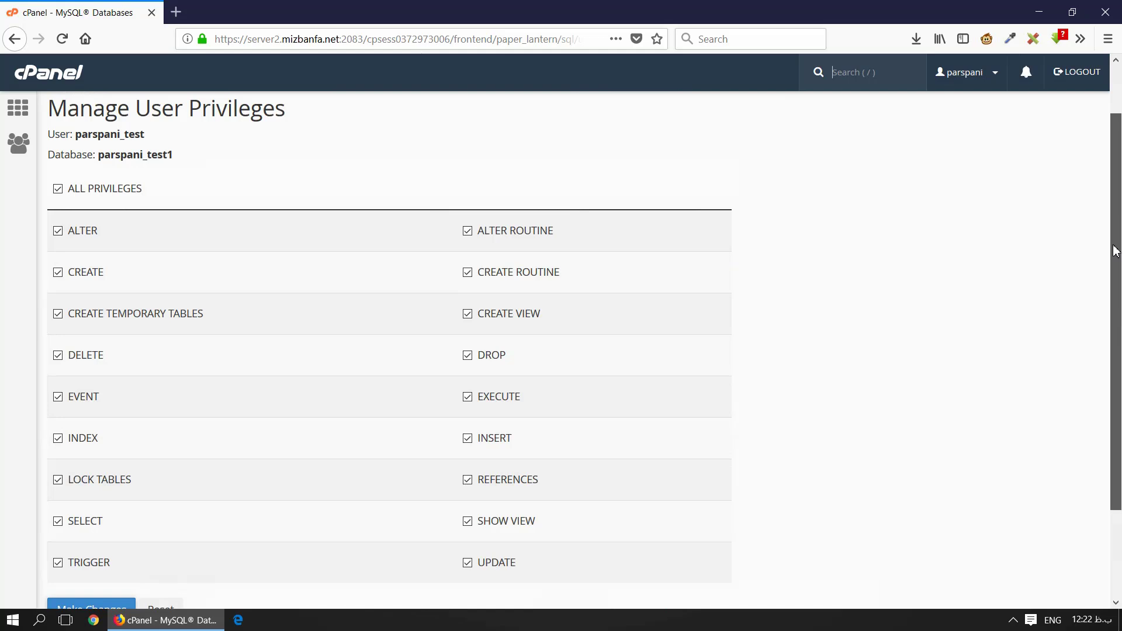
scroll(1116, 251, down, 2)
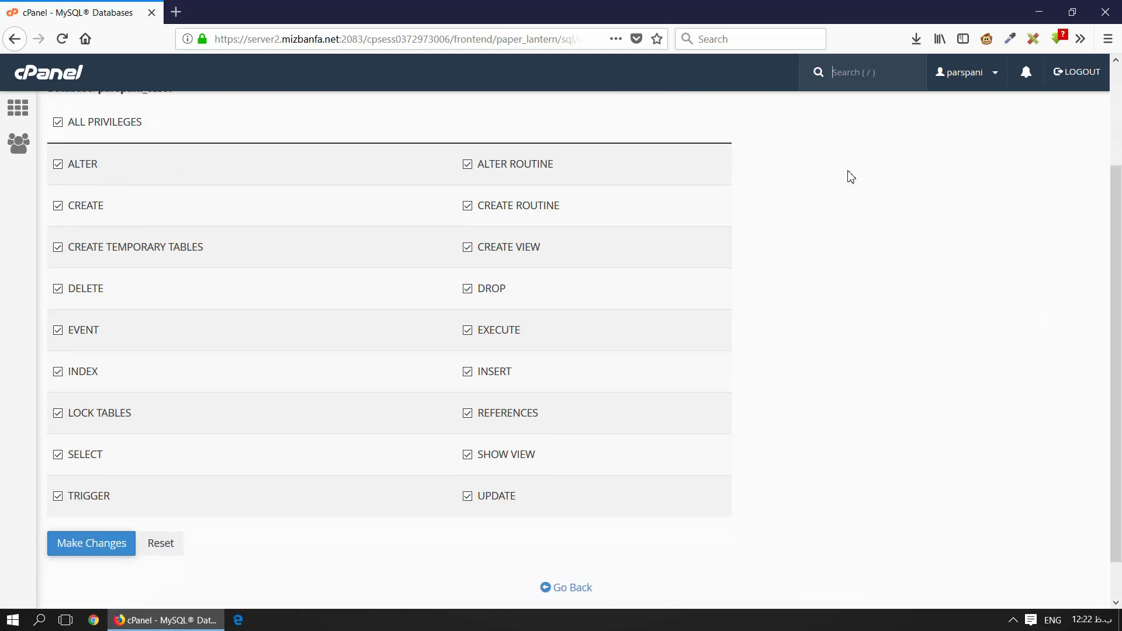
mouse_move(1119, 301)
mouse_down()
mouse_move(1119, 255)
mouse_move(1120, 286)
mouse_up()
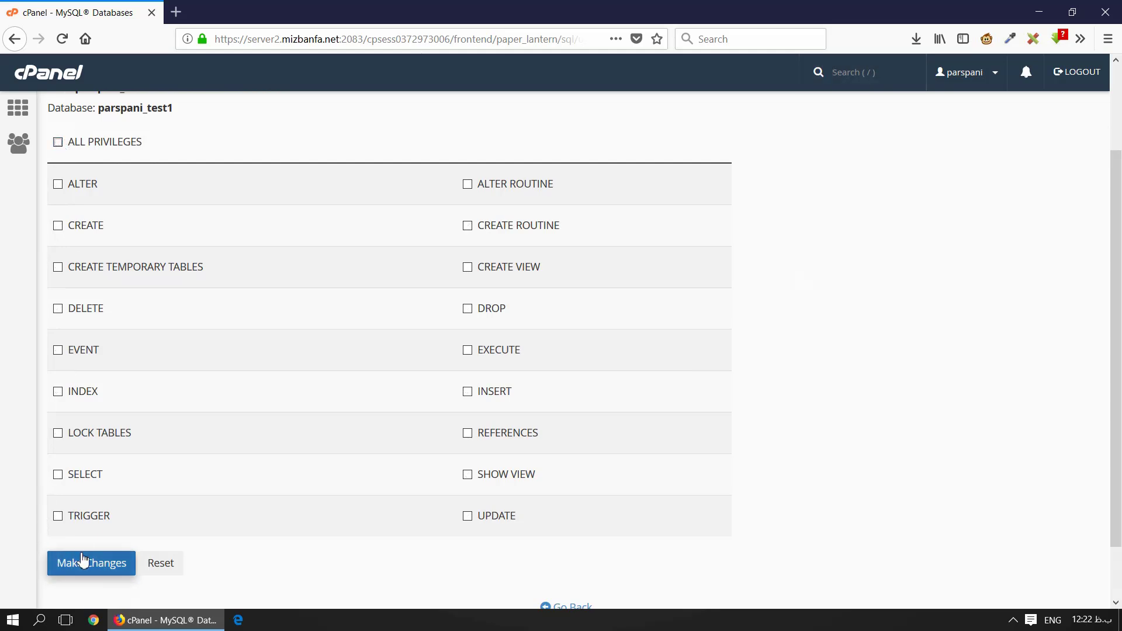
click(59, 142)
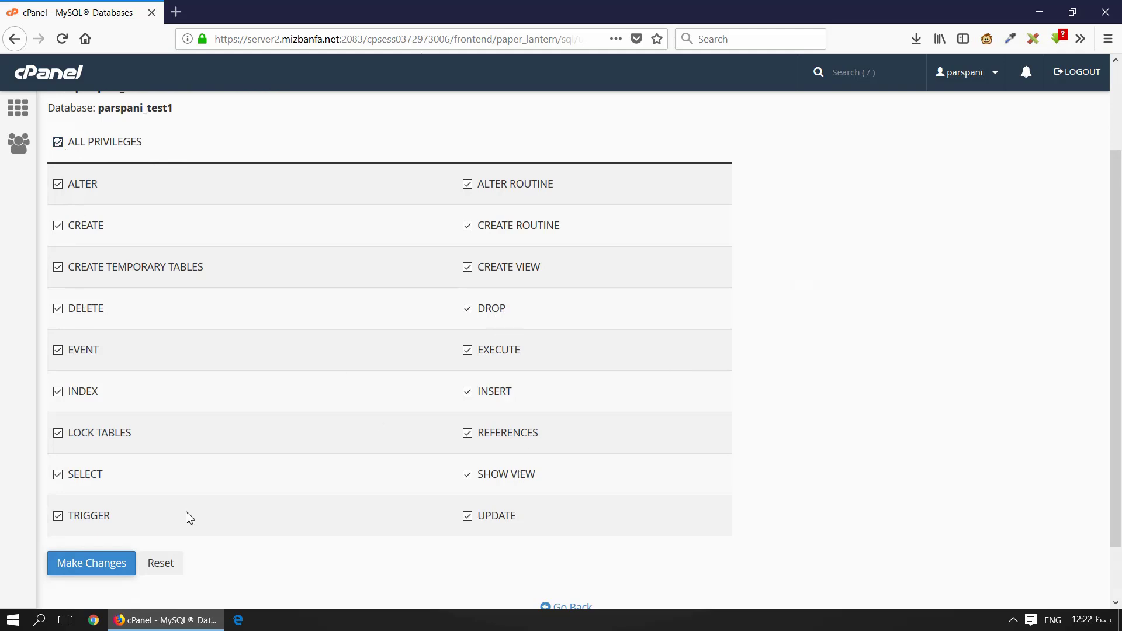
click(87, 564)
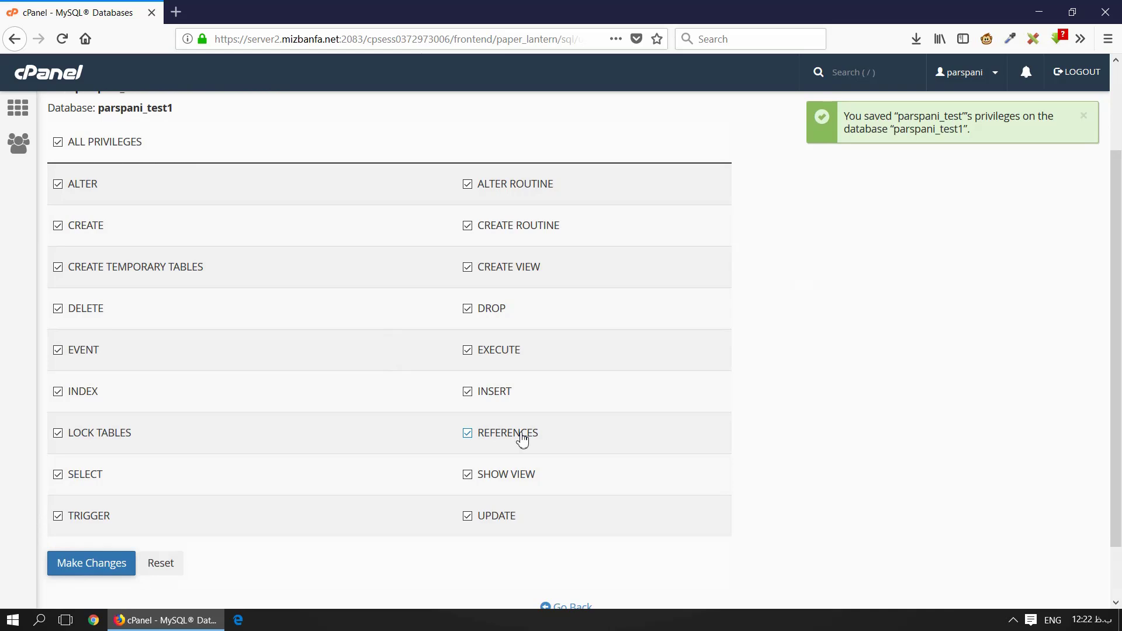
- Go back to the databases overview and review its database and user sections
scroll(522, 439, down, 2)
click(574, 545)
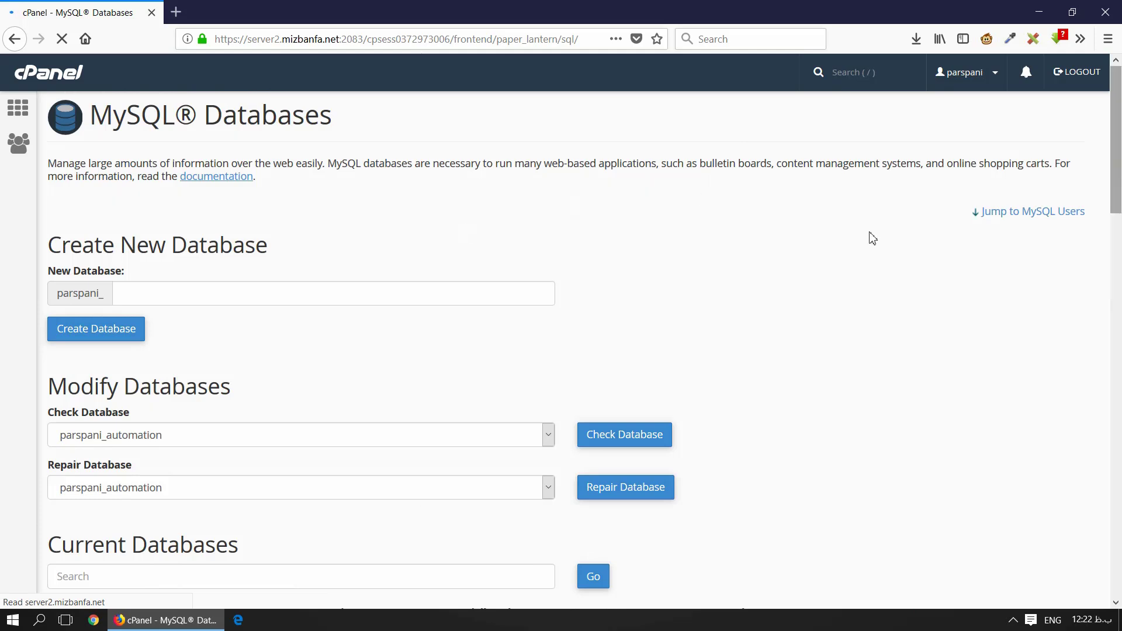
drag(1119, 61, 1119, 474)
scroll(840, 214, up, 15)
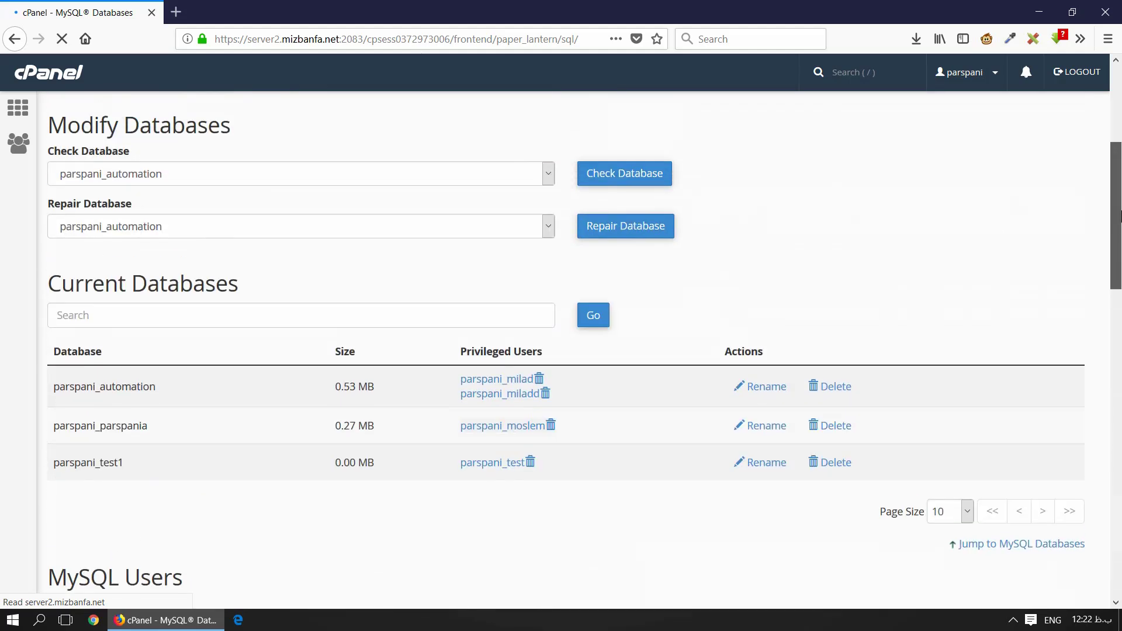
drag(1120, 216, 1120, 127)
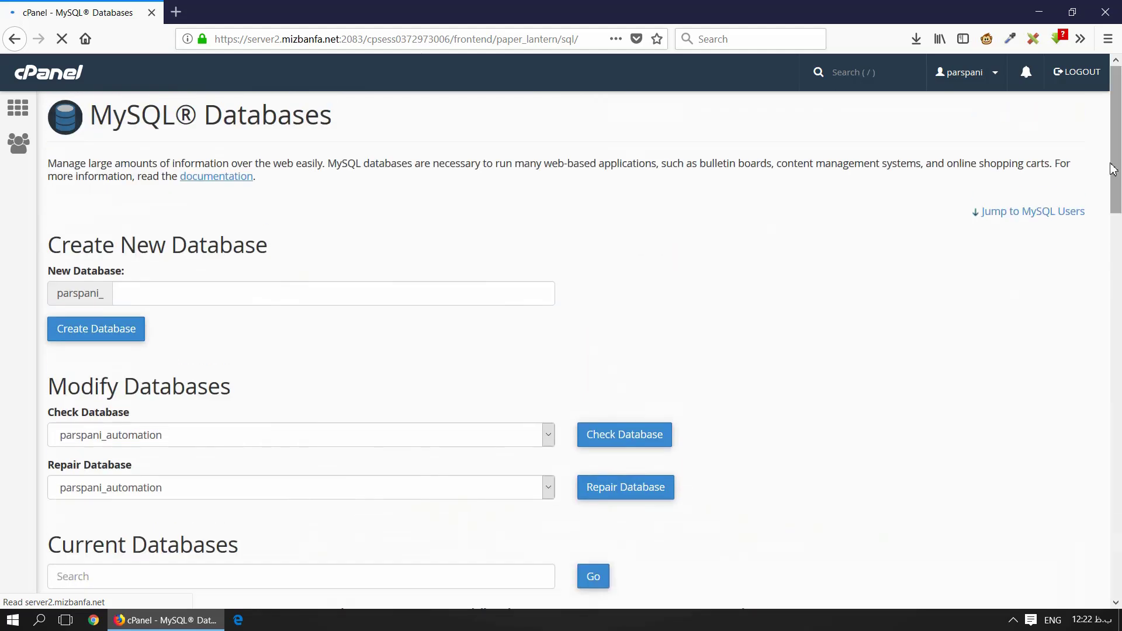